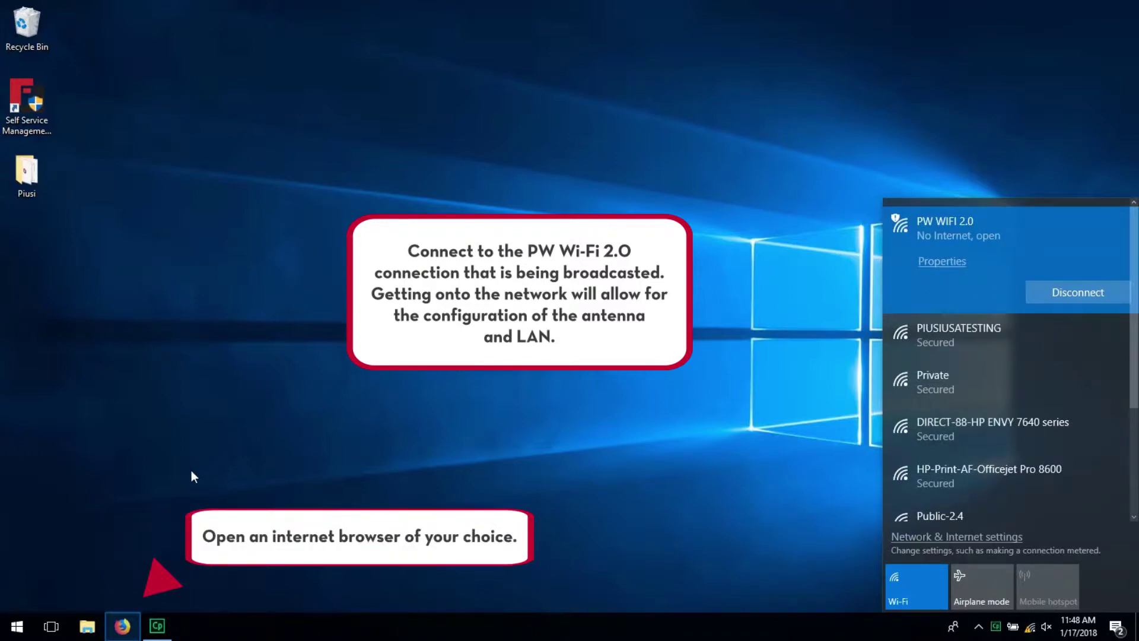
Launch Firefox on a new tab from the taskbar
left_click(130, 626)
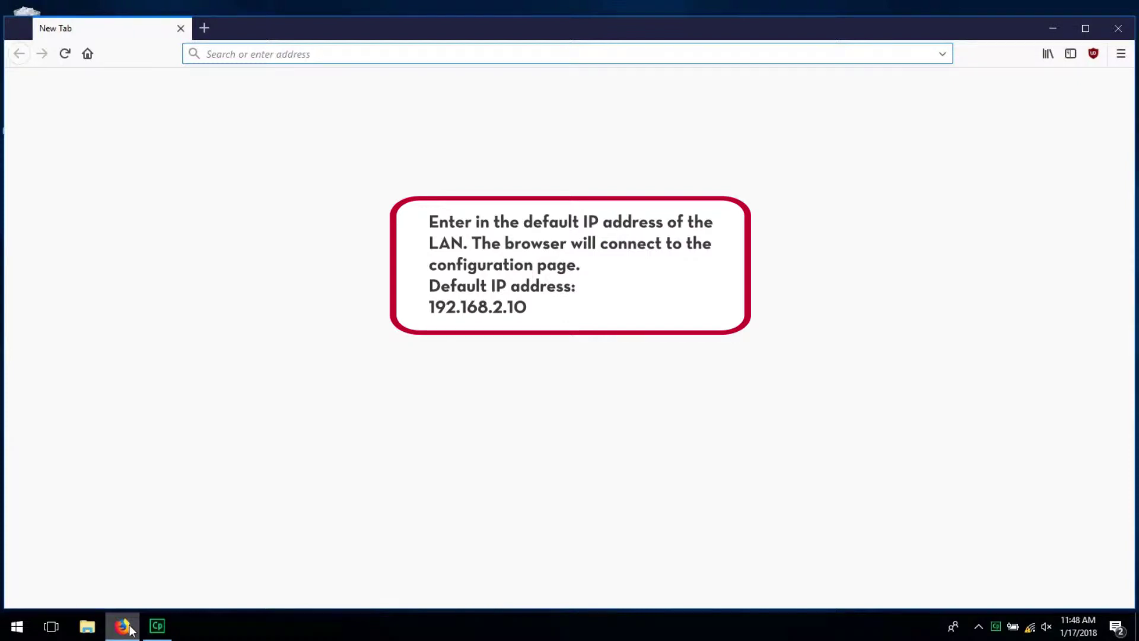
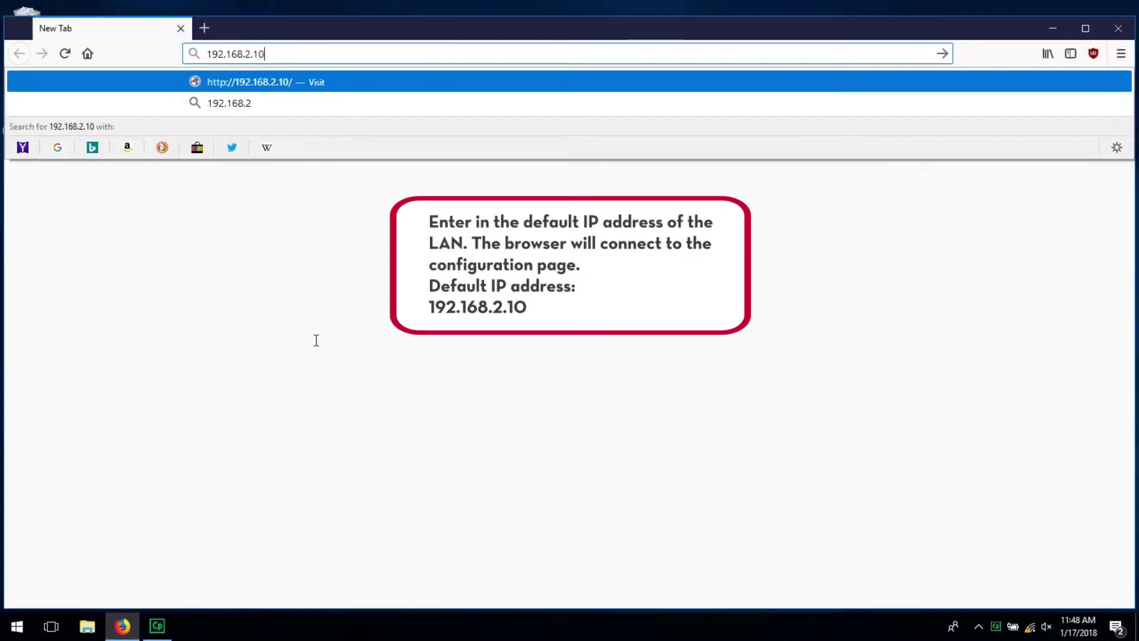
Load 192.168.2.10 and log in as admin with the device password
key("Return")
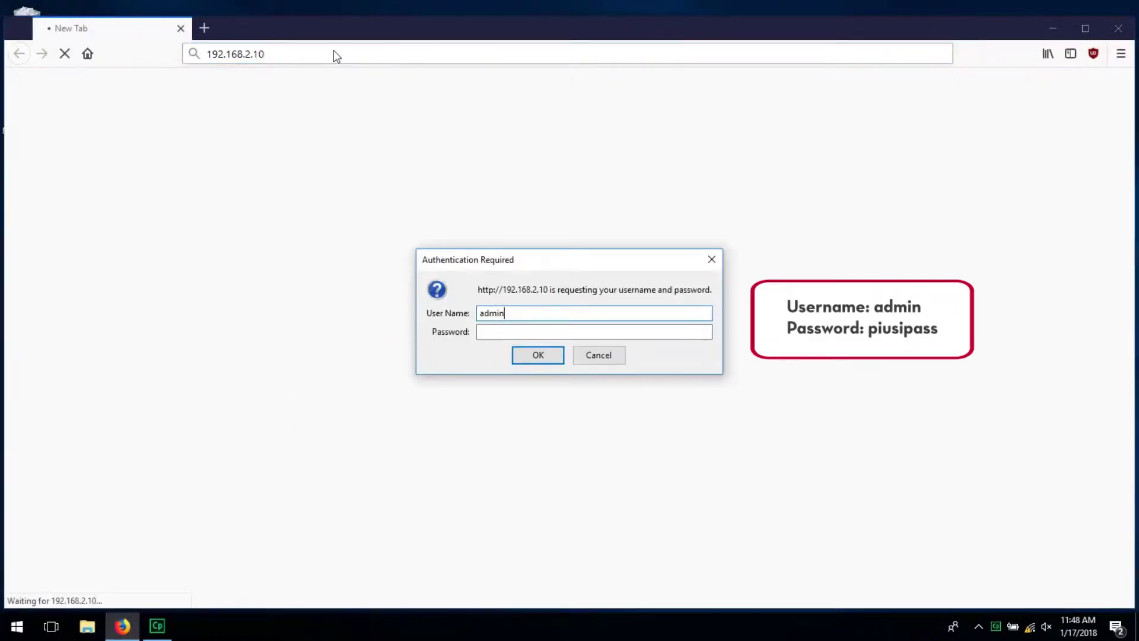
key("Tab")
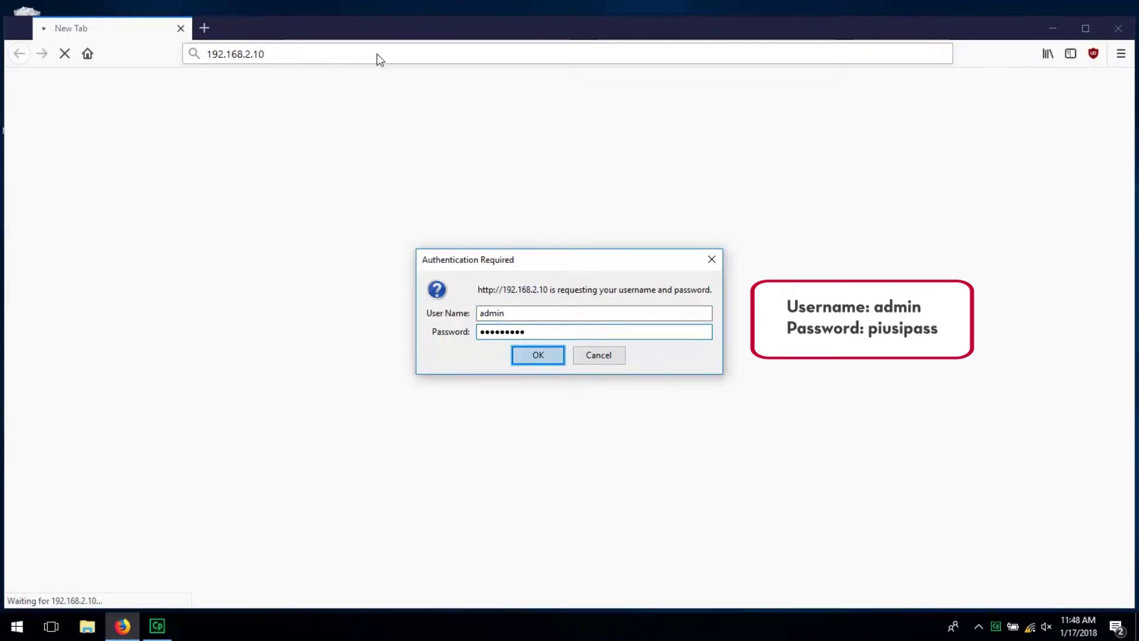
left_click(540, 357)
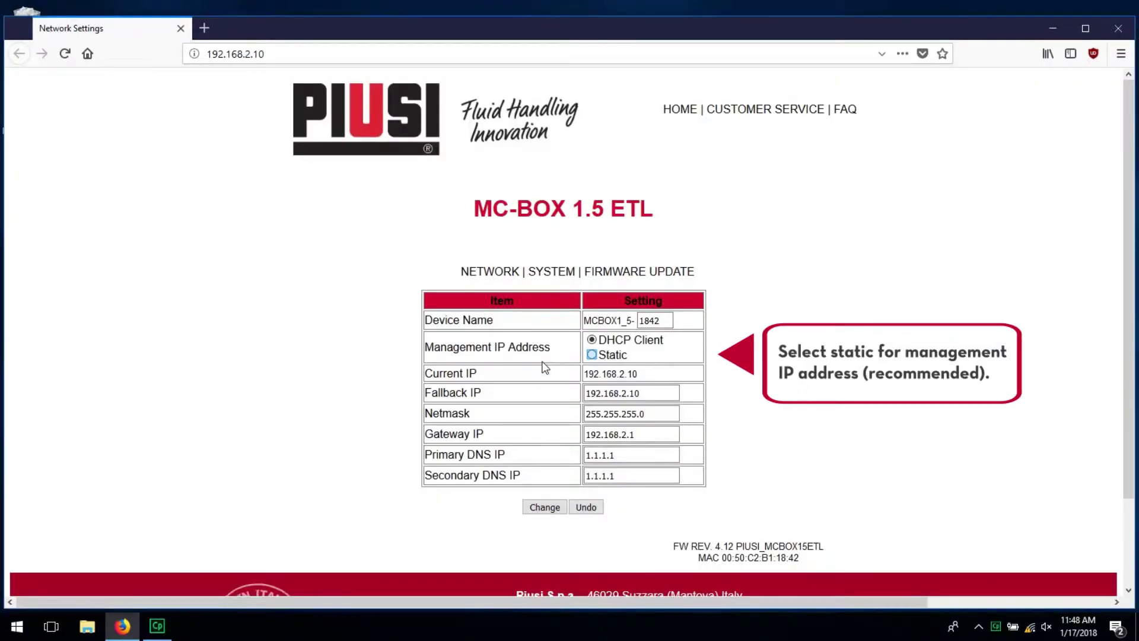
Make the management IP Static 192.168.0.55 with gateway 192.168.0.1, then apply and confirm
left_click(591, 354)
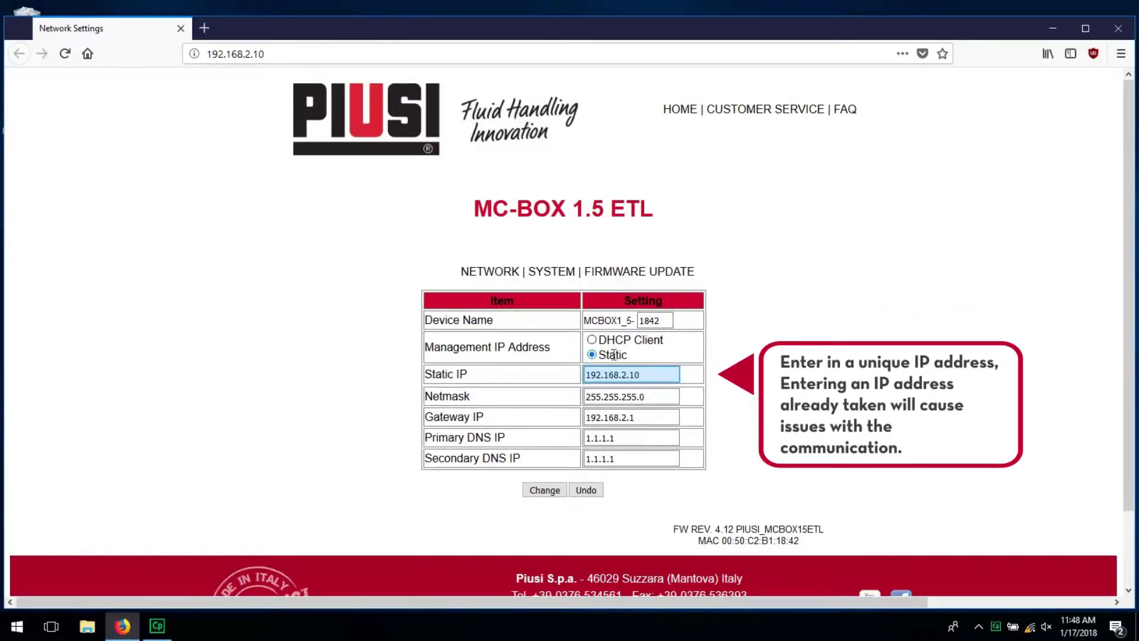
left_click(652, 374)
key("BackSpace")
key("BackSpace")
key("BackSpace")
key("BackSpace")
type("0.5")
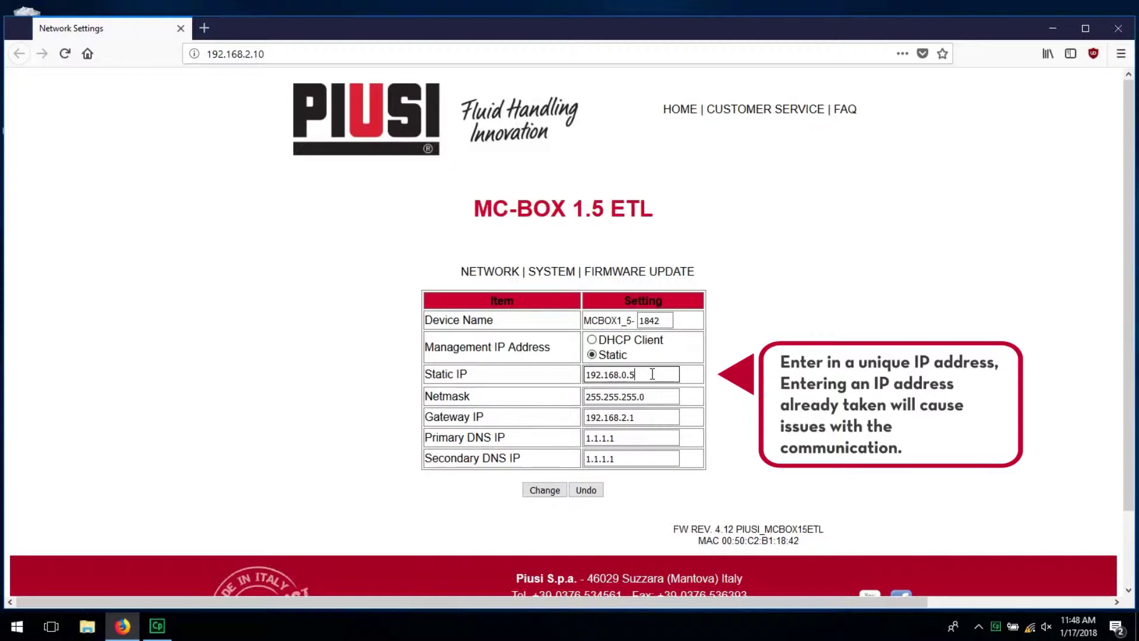
type("5")
key("Tab")
key("Tab")
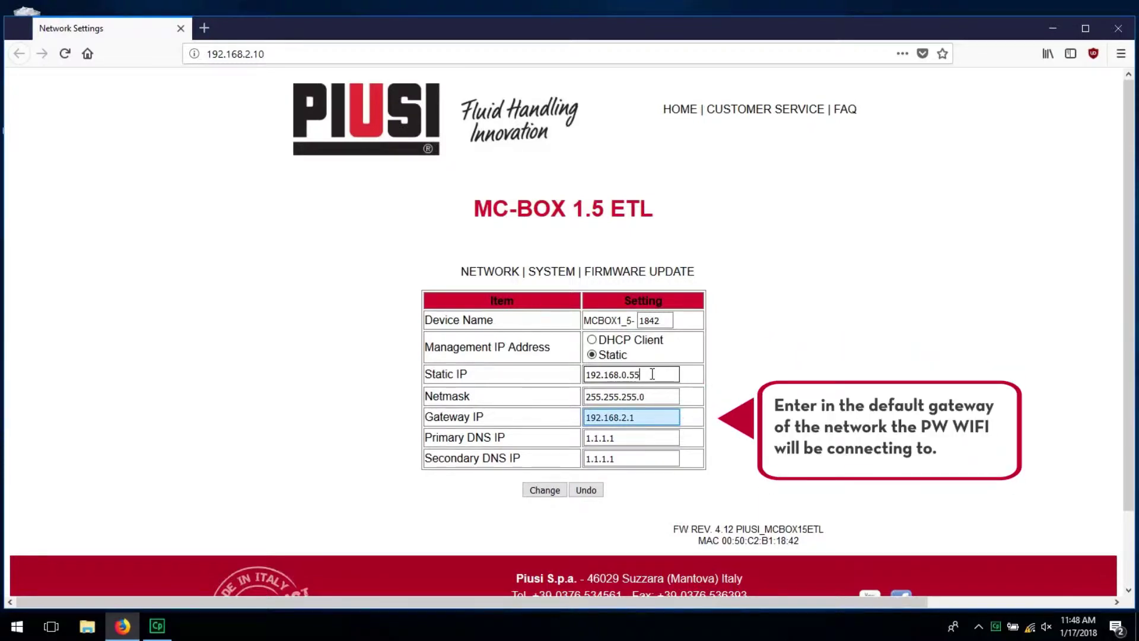
left_click(650, 423)
key("BackSpace")
key("BackSpace")
key("BackSpace")
type("0.1")
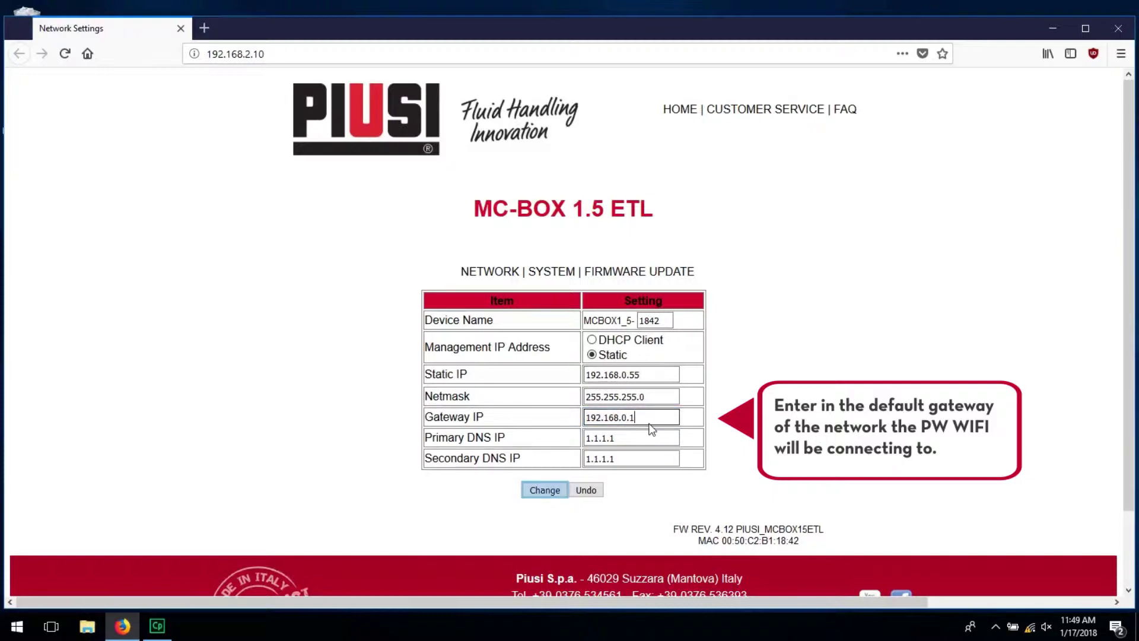
left_click(547, 491)
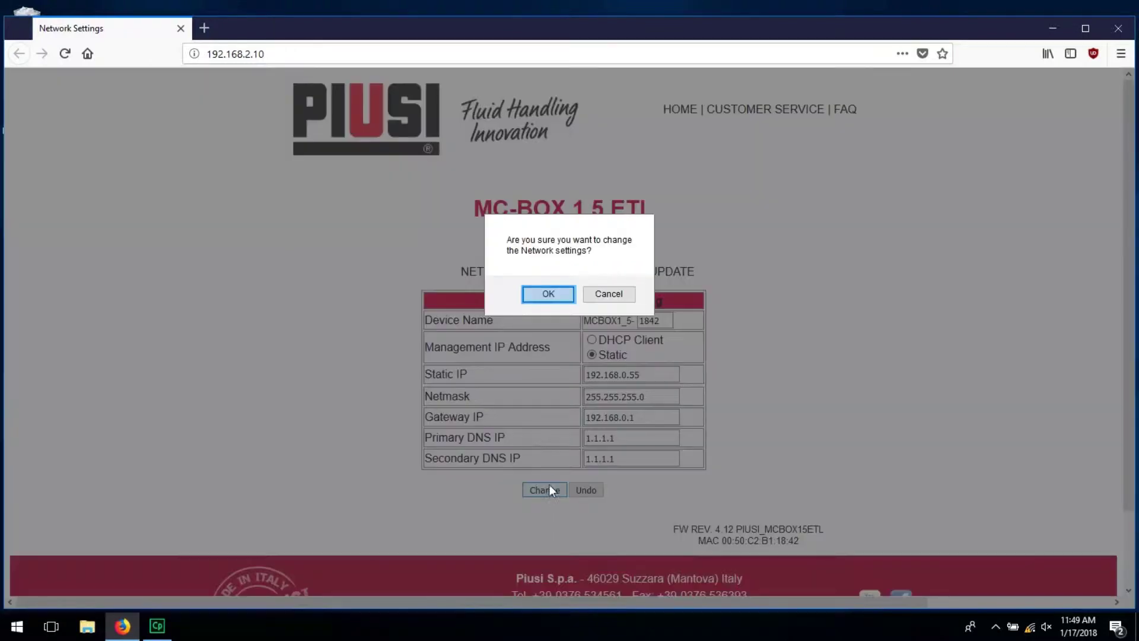
left_click(549, 295)
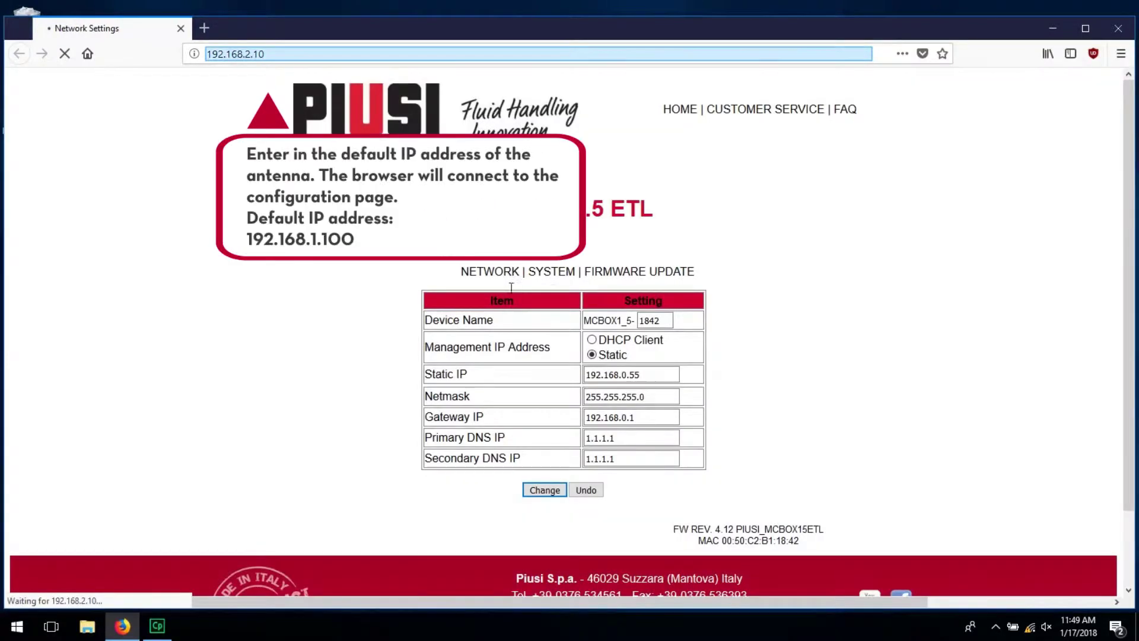
Go to 192.168.1.100 and enter the admin user name and password
left_click(293, 59)
type("192.168.1.10")
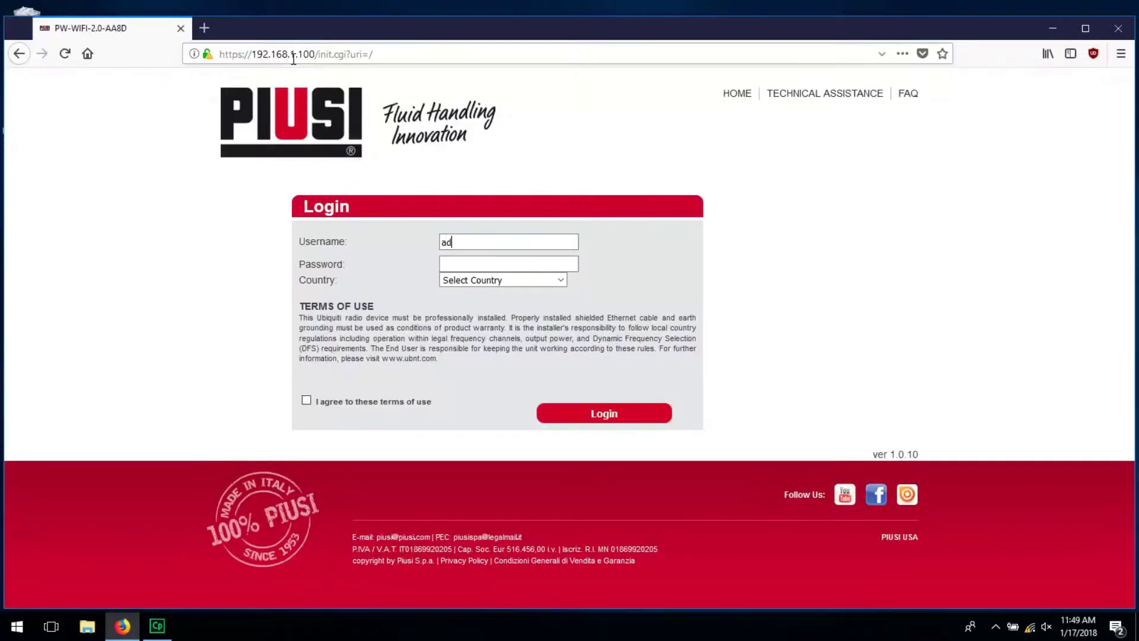
type("in")
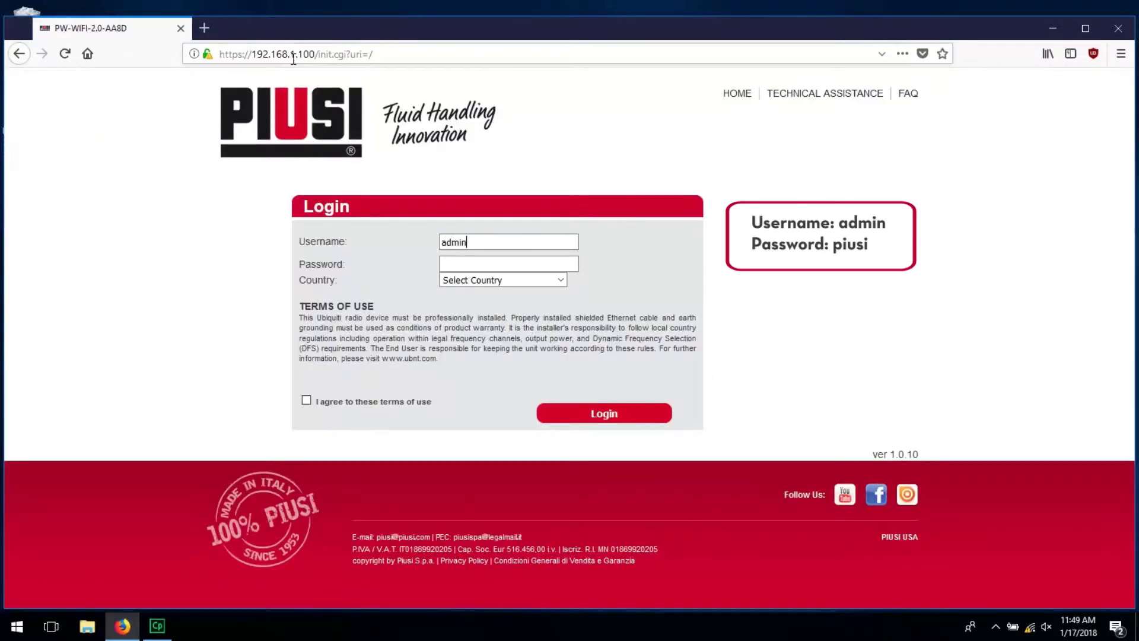
key("Tab")
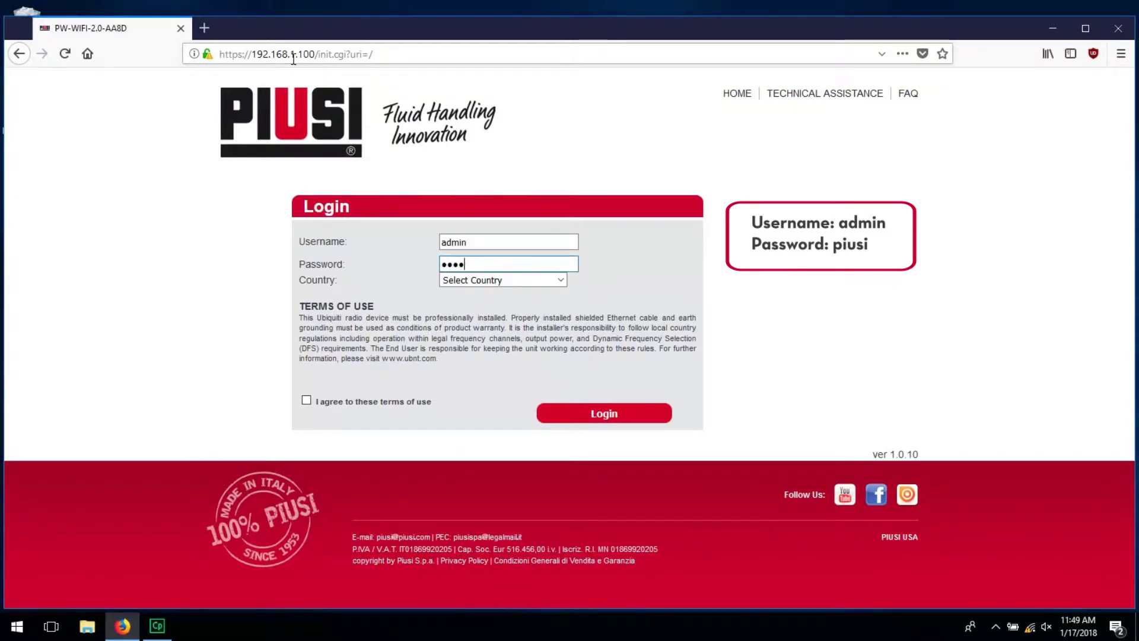
Choose United States as the country, accept the terms, and submit the login
key("Tab")
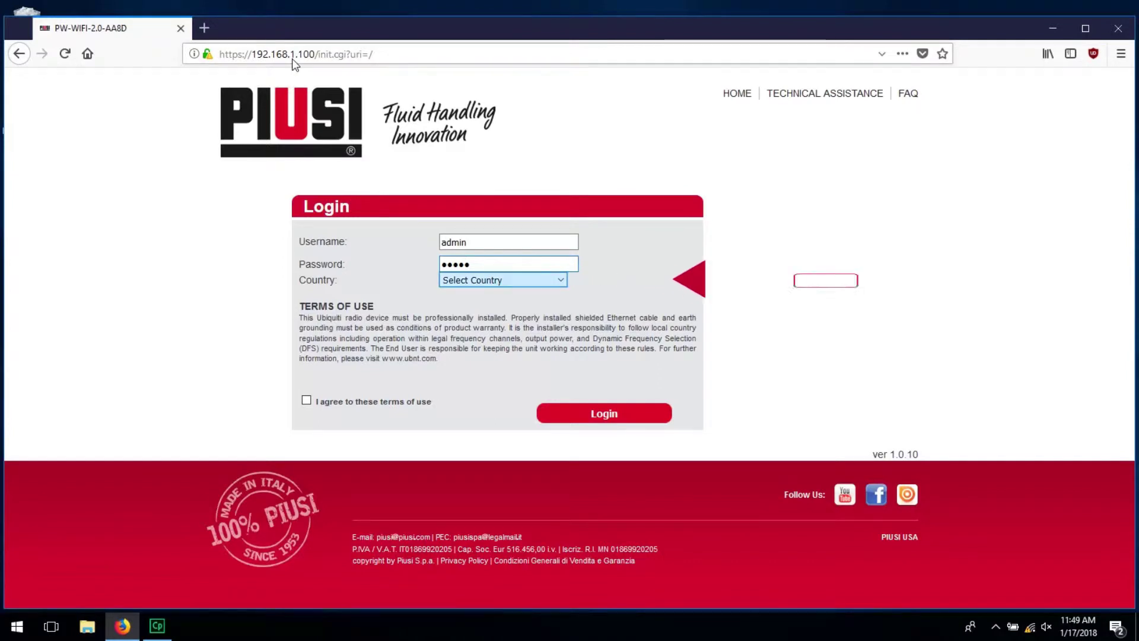
left_click(471, 281)
type("united s")
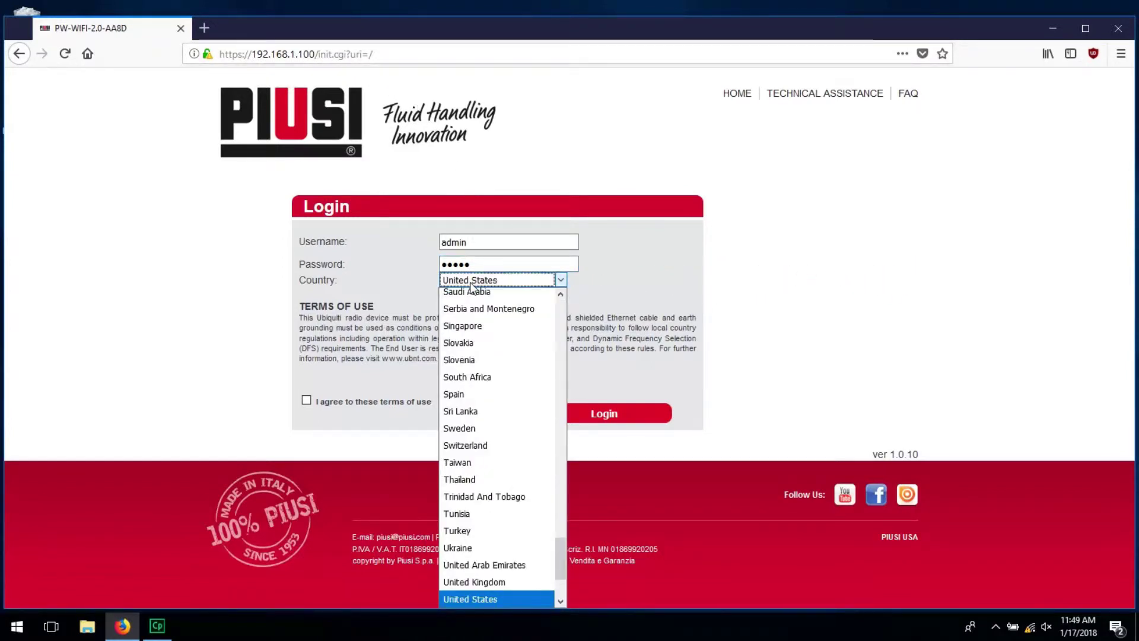
key("Return")
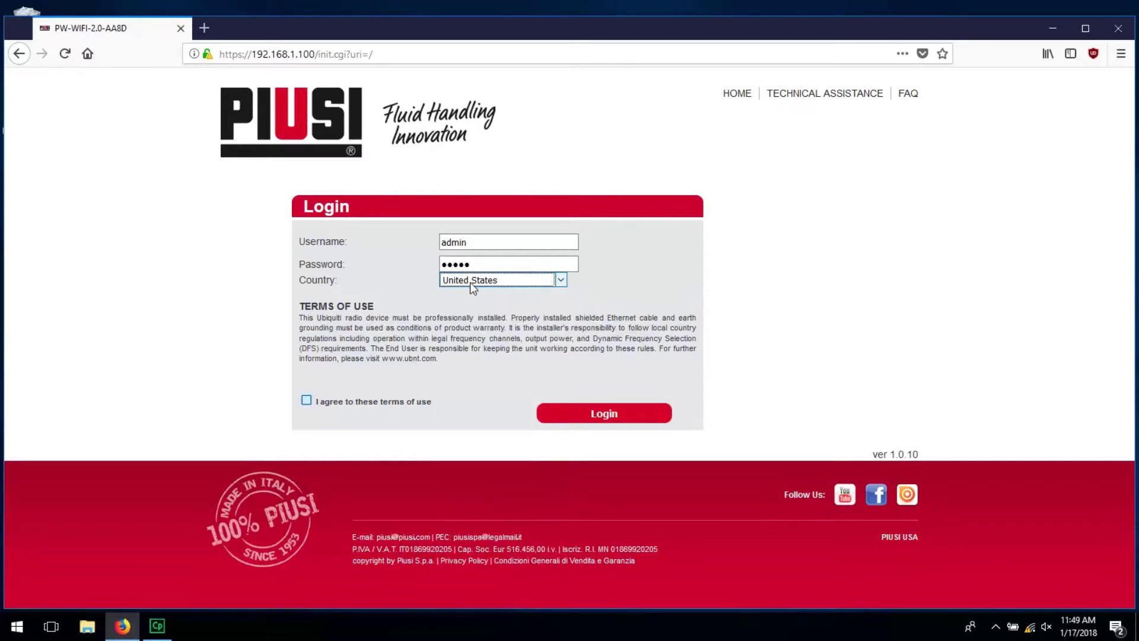
left_click(306, 400)
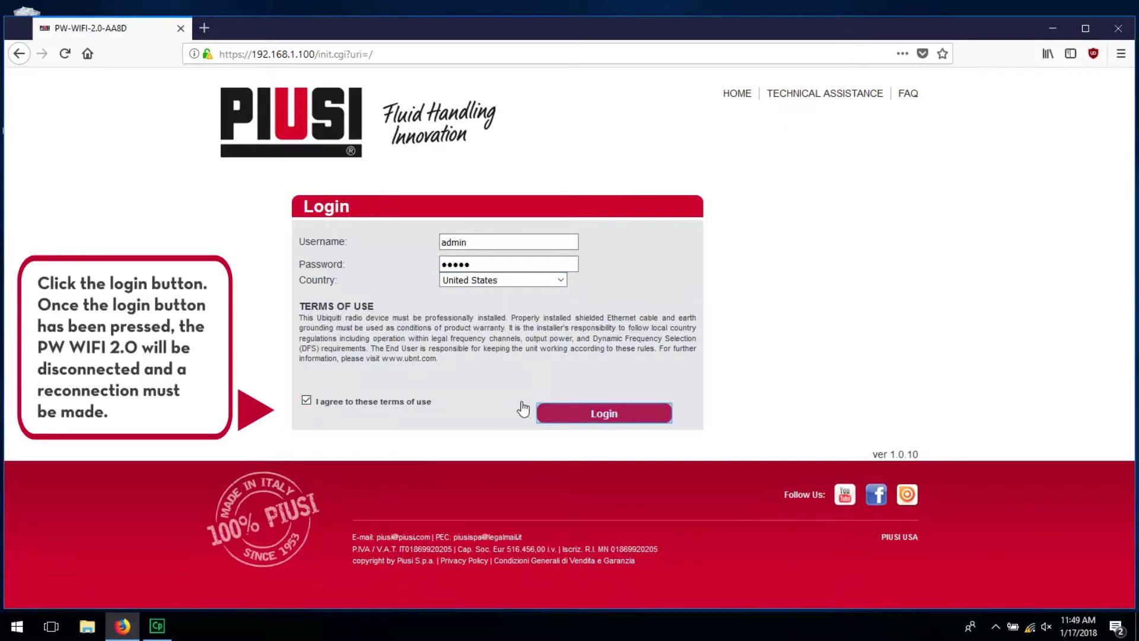
left_click(611, 416)
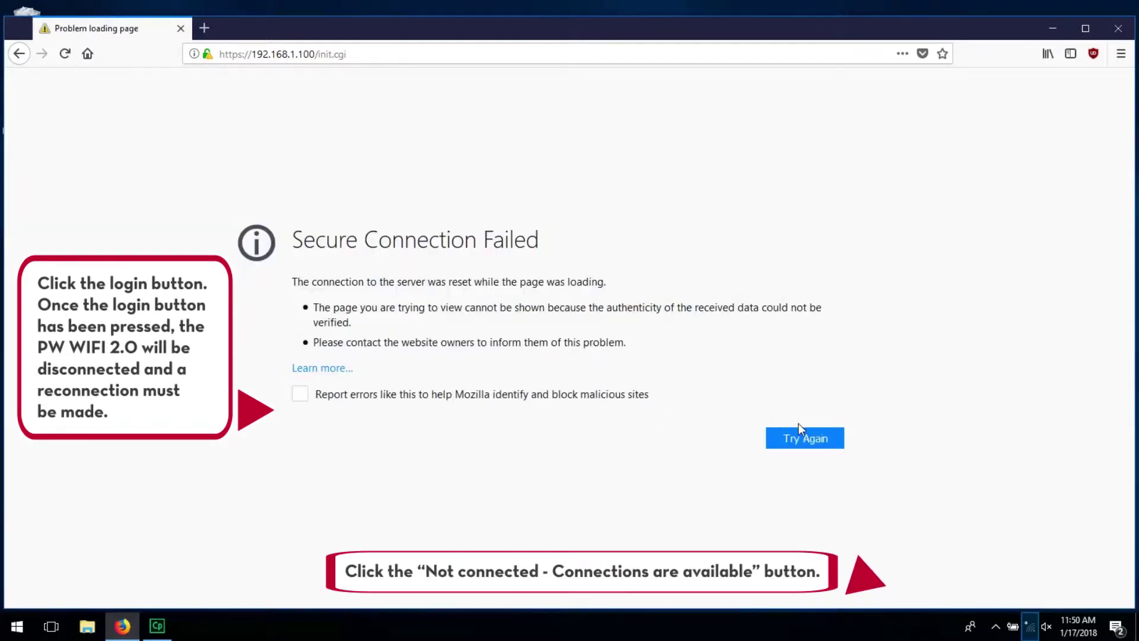
Reconnect the PC to PW WIFI 2.0 and re-enter the antenna address 192.168.1.100
left_click(1032, 626)
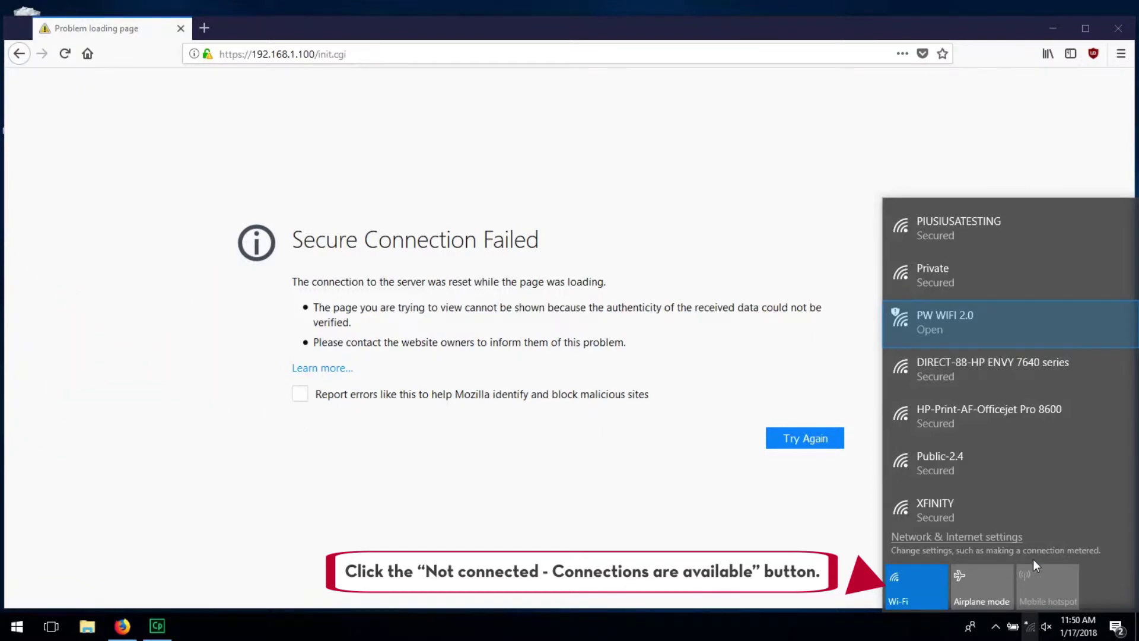
left_click(1032, 328)
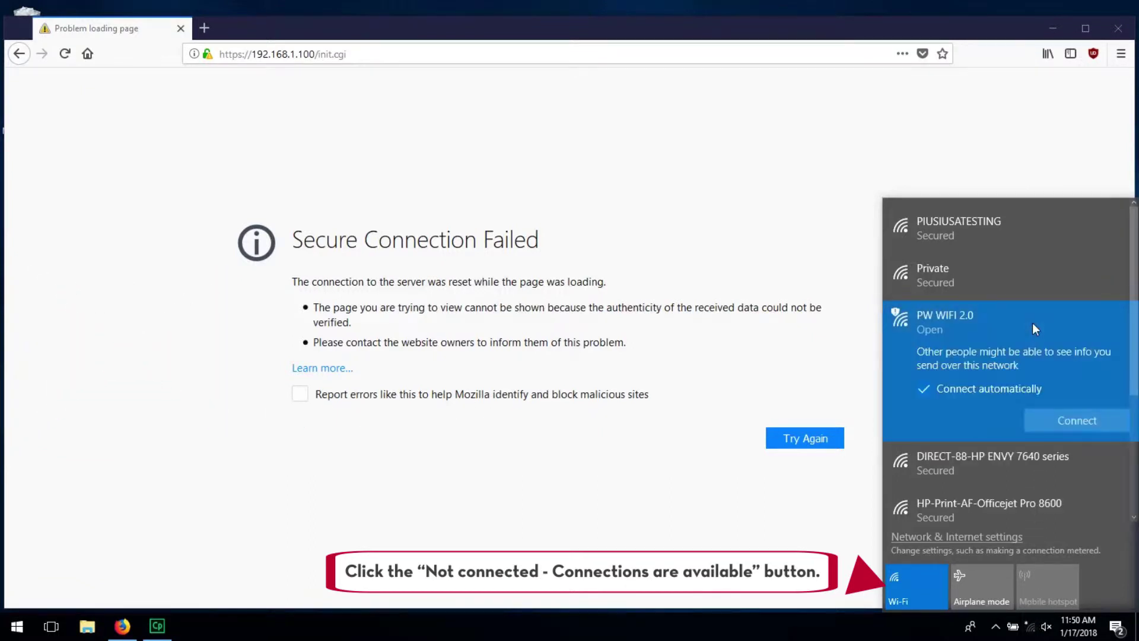
left_click(1060, 421)
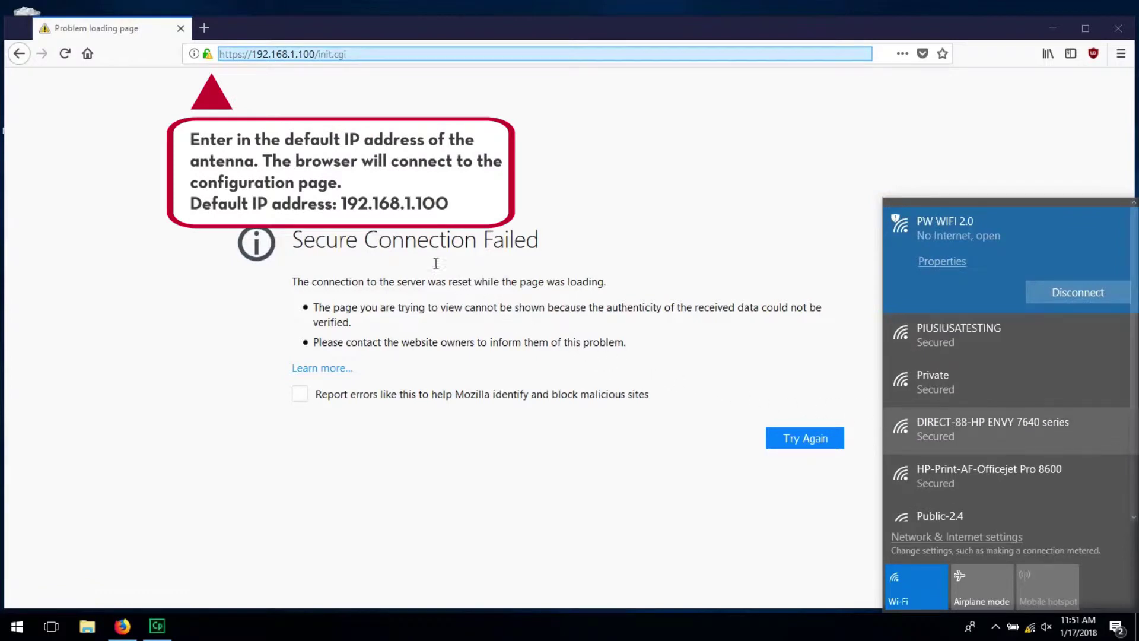
left_click(352, 51)
type("192.168.1.10")
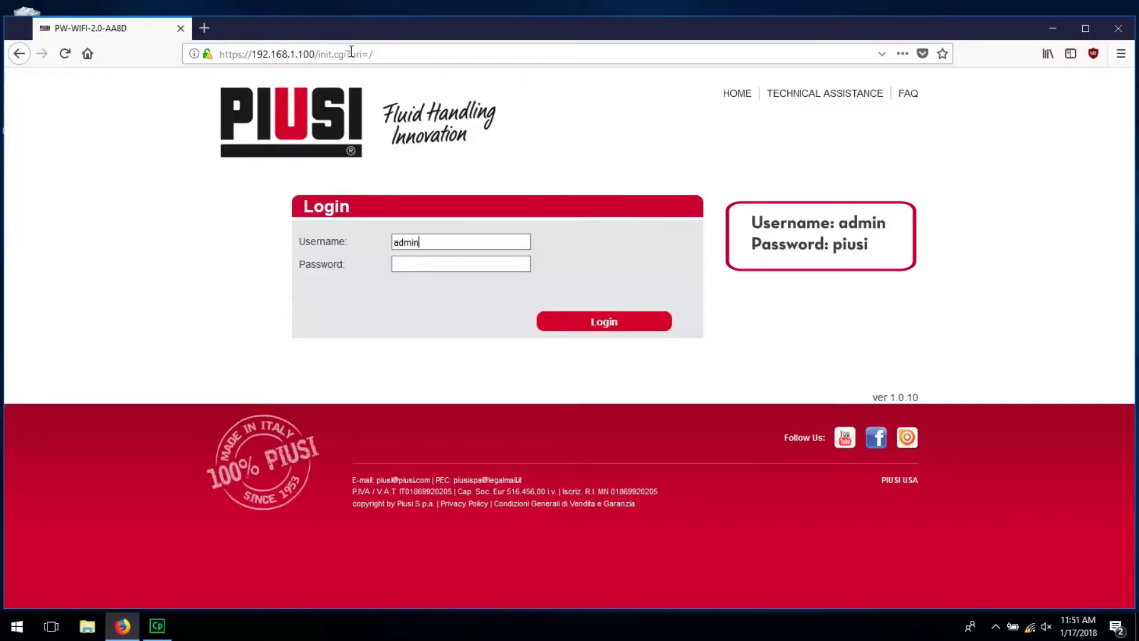
Log back in to the antenna with its password and start the configuration wizard
key("Tab")
key("Return")
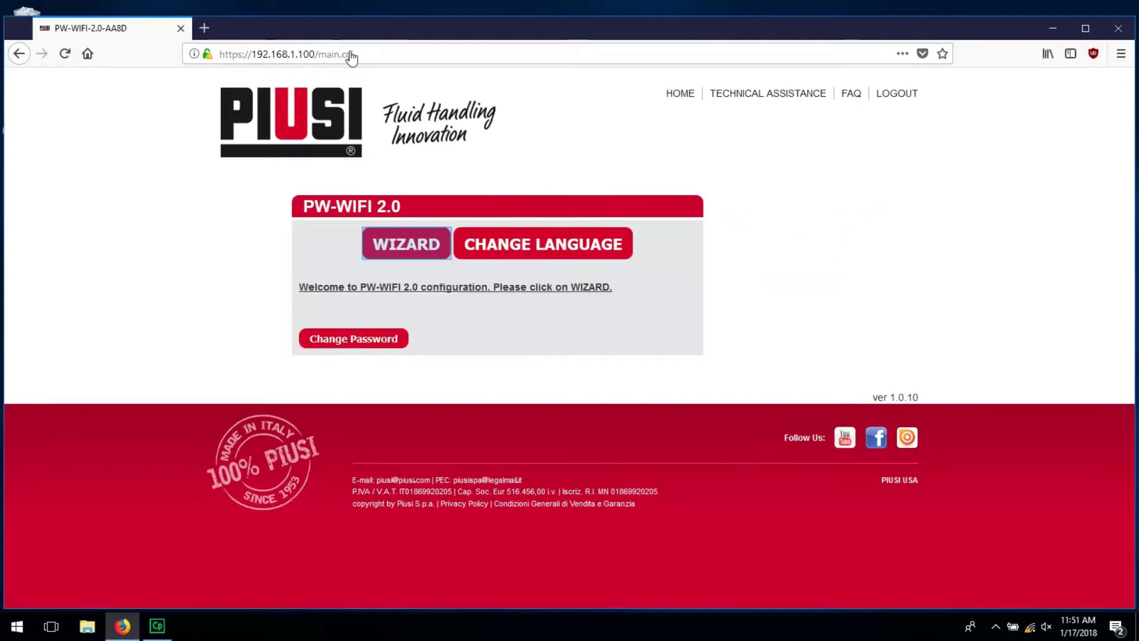
left_click(414, 255)
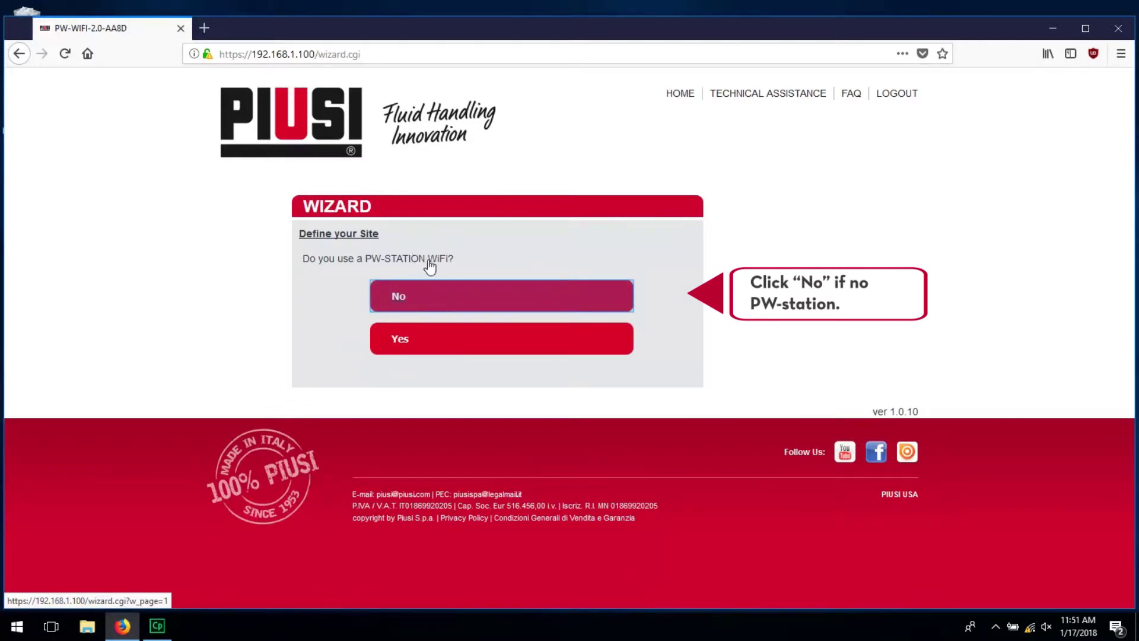
Answer that no PW-STATION is used, switch to static IP, and set IP 192.168.0.56
left_click(435, 290)
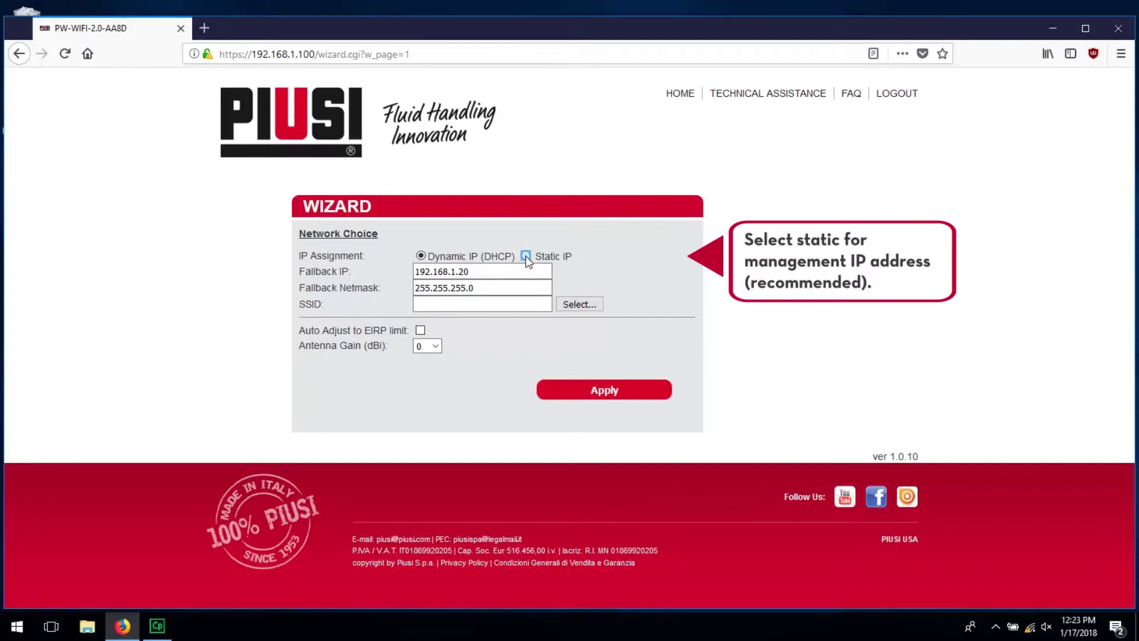
left_click(526, 255)
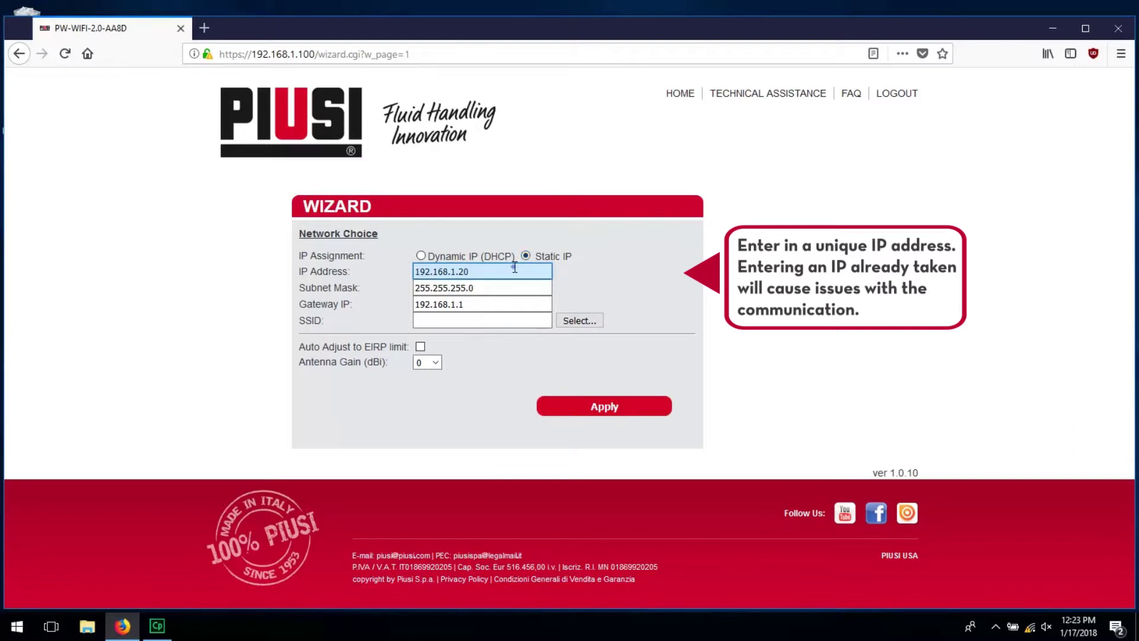
left_click(515, 268)
key("BackSpace")
key("BackSpace")
key("BackSpace")
key("BackSpace")
type("0.5")
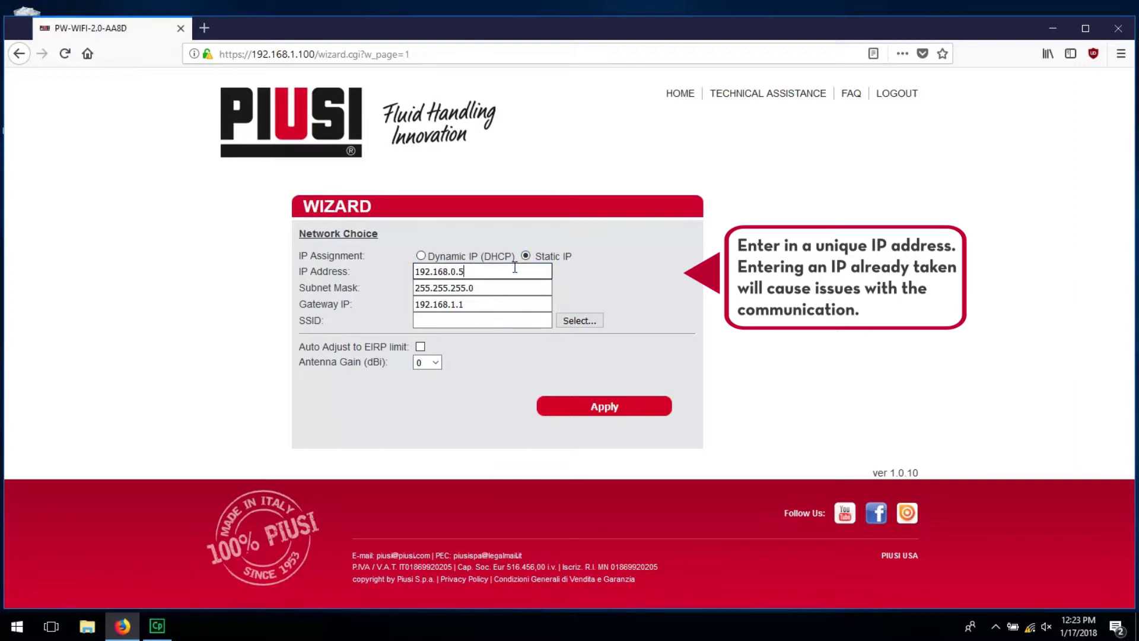
type("6")
key("Tab")
key("Tab")
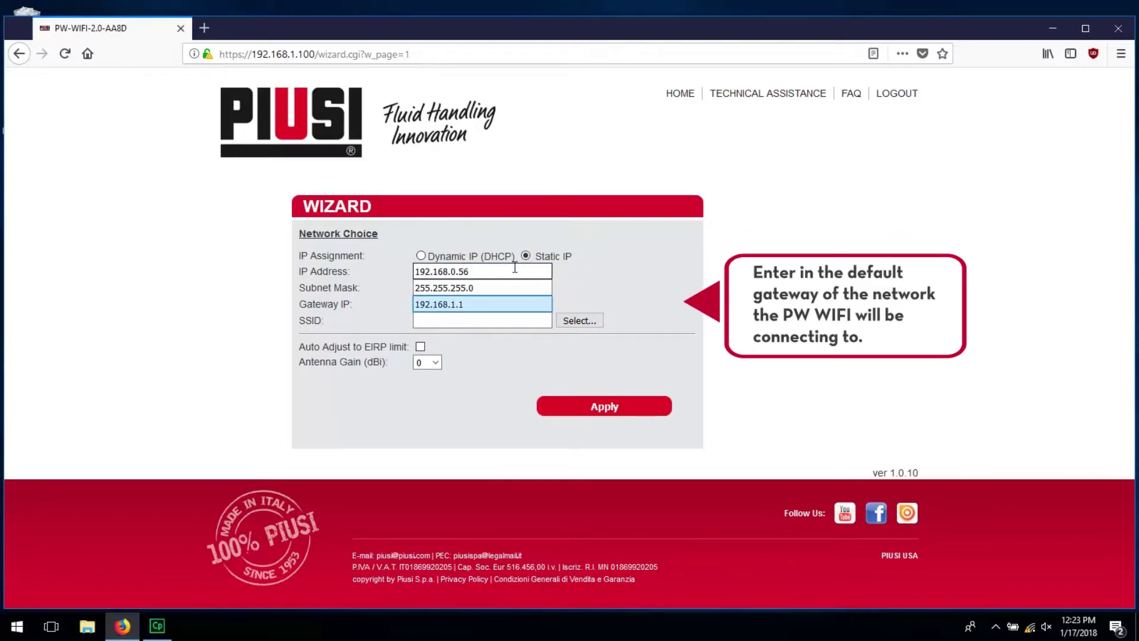
Set the gateway IP to 192.168.0.1 and open the Site Survey of nearby networks
left_click(502, 306)
key("BackSpace")
key("BackSpace")
key("BackSpace")
type("0.1")
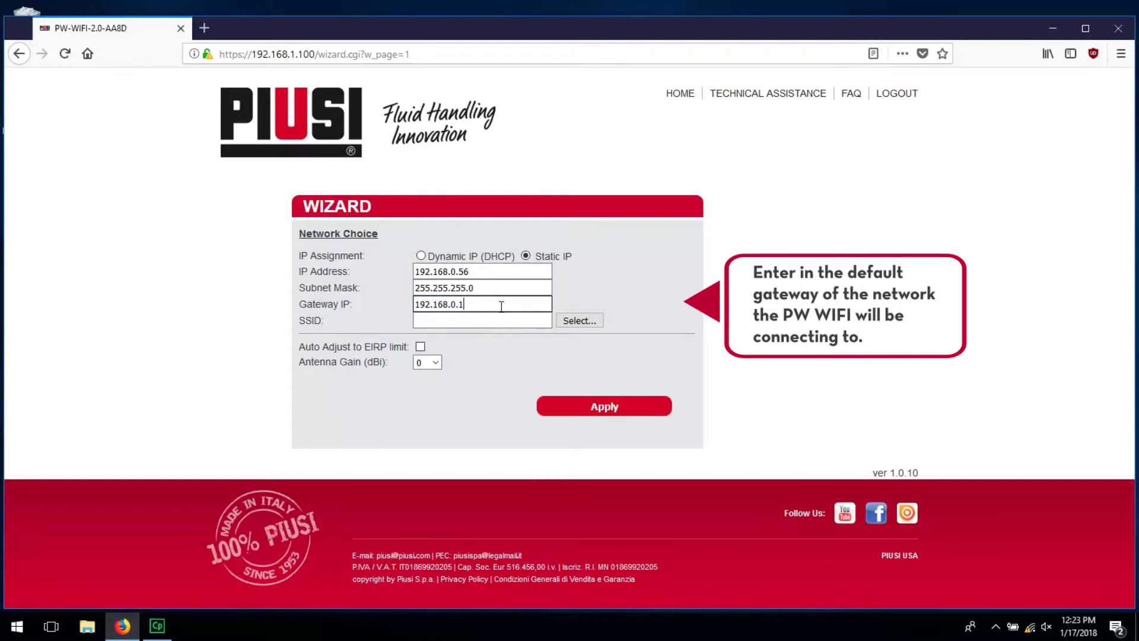
key("Tab")
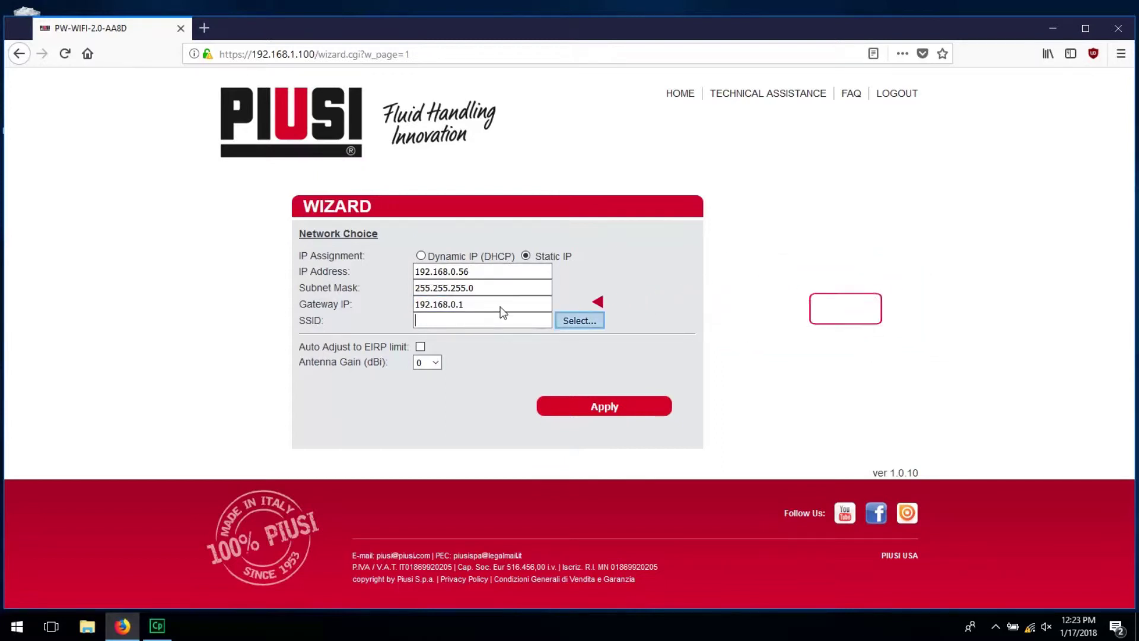
left_click(564, 318)
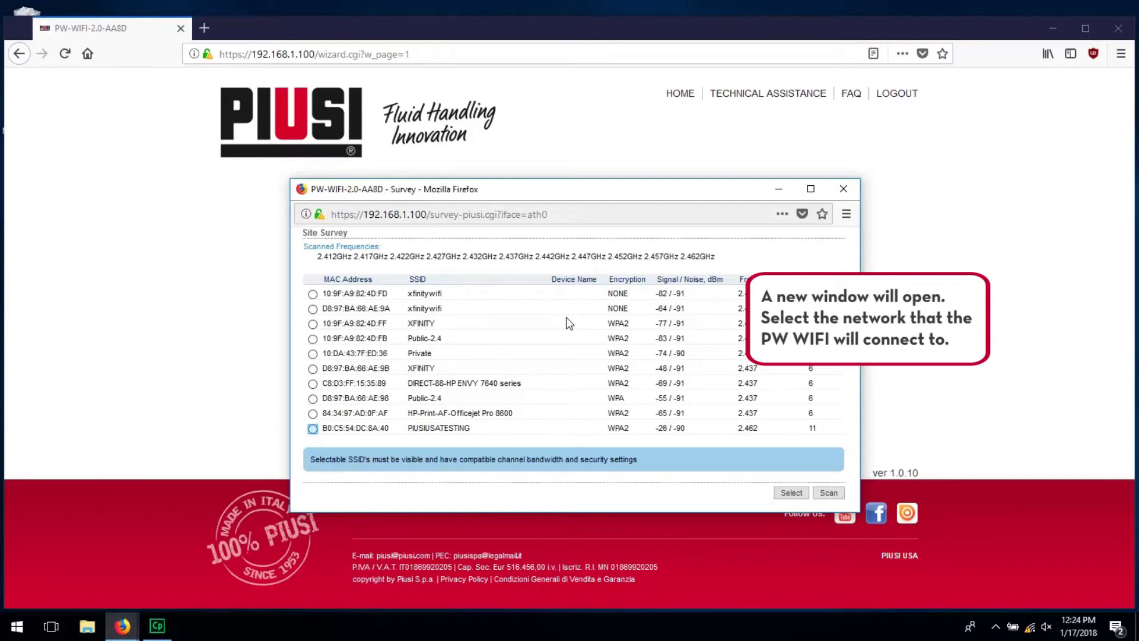
Select PIUSIUSATESTING from the survey, enter its Wi-Fi password, and apply to reboot
left_click(313, 428)
left_click(789, 493)
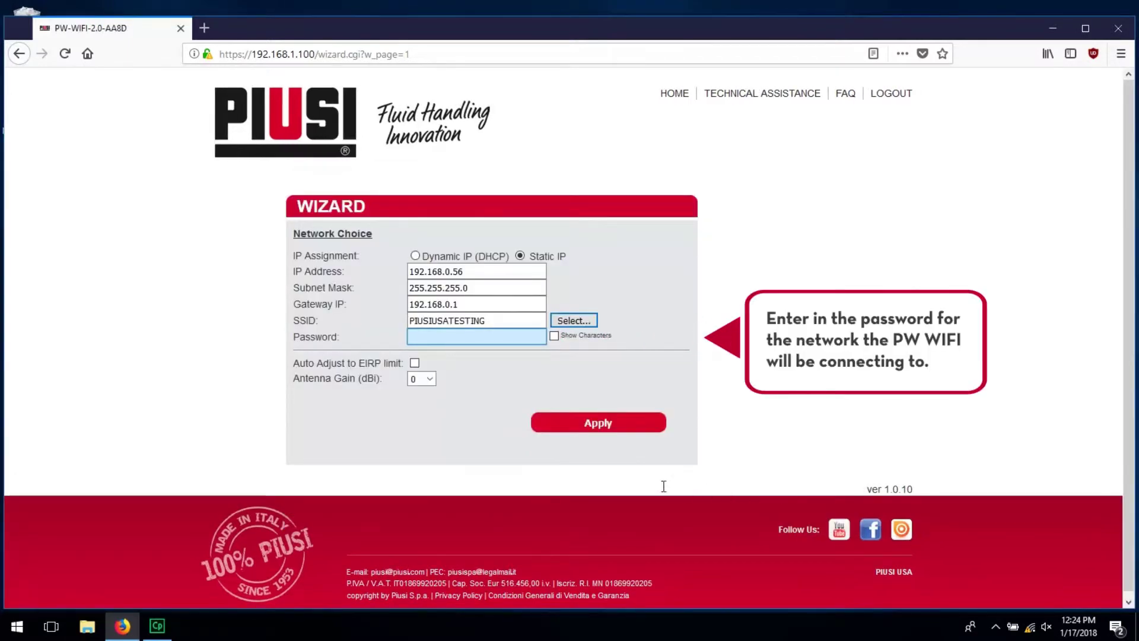
left_click(483, 336)
type("********")
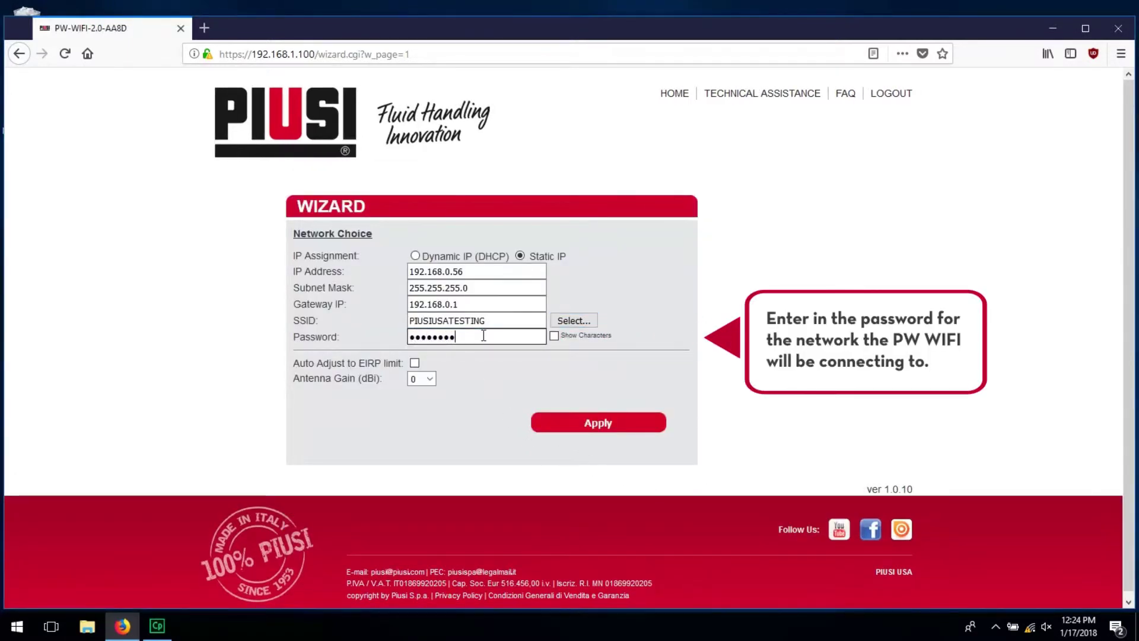
key("Tab")
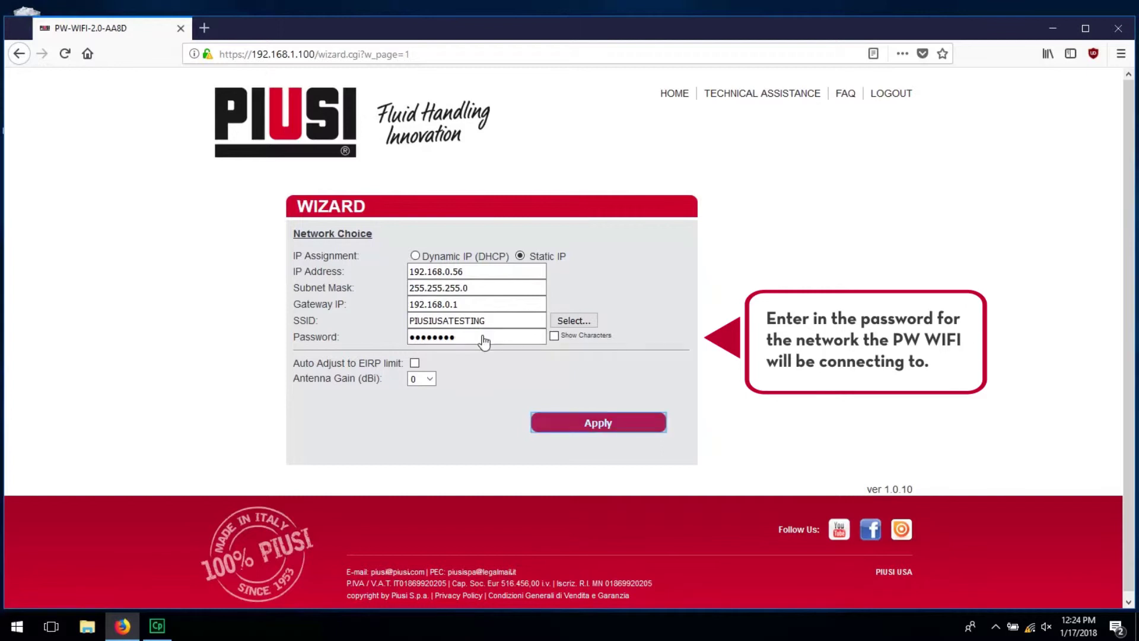
left_click(621, 423)
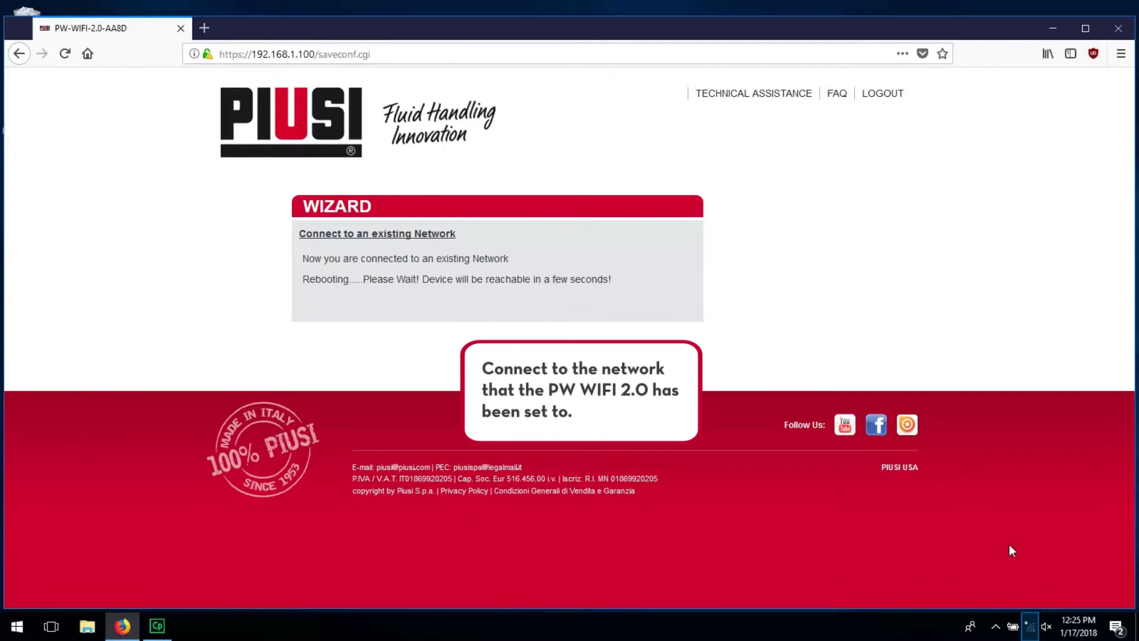
Connect the PC to PIUSIUSATESTING from the taskbar Wi-Fi list
left_click(1031, 626)
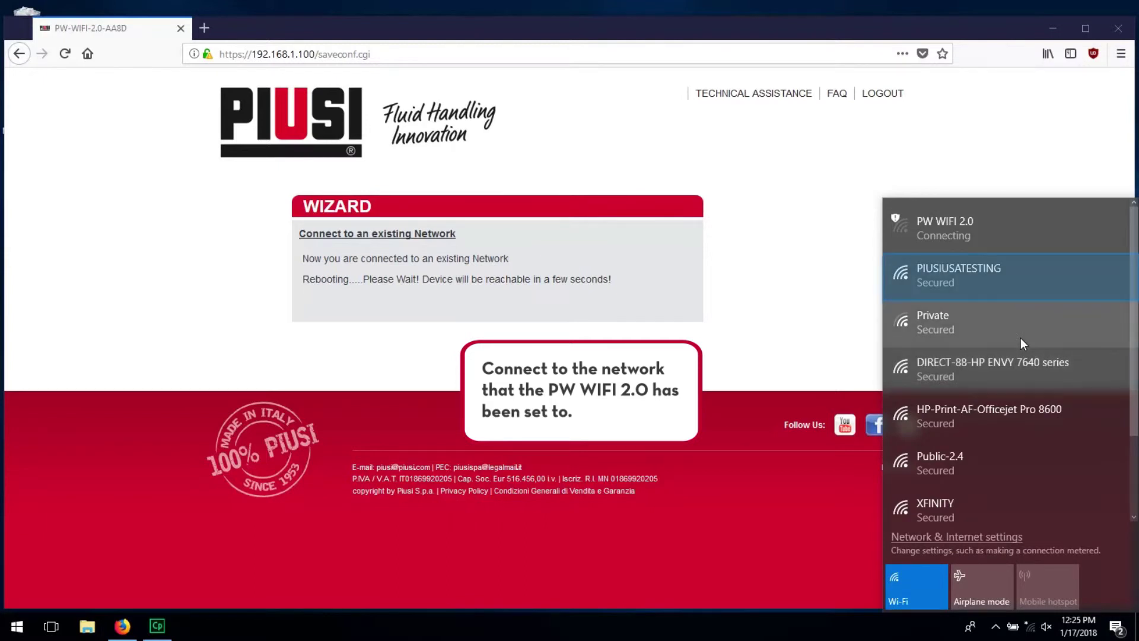
left_click(1052, 283)
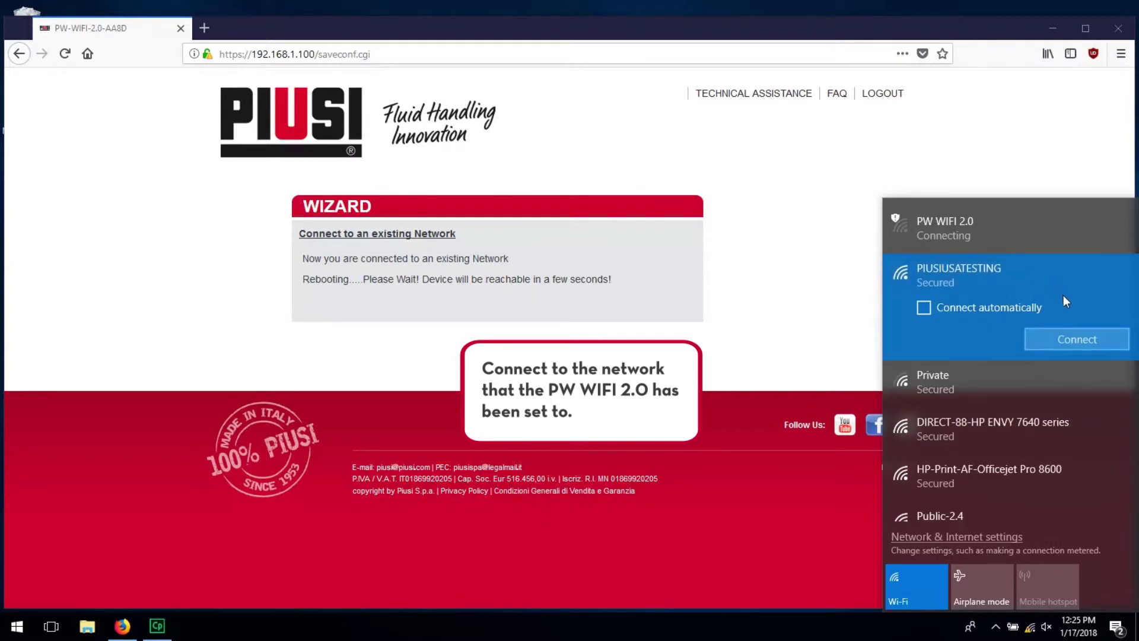
left_click(1067, 340)
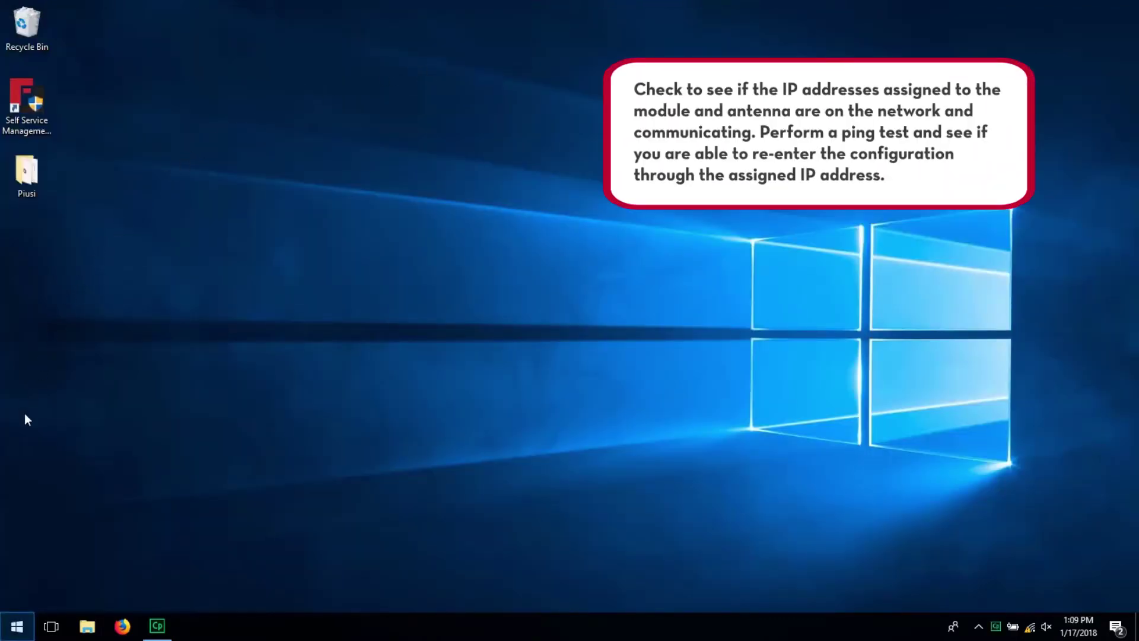
Open Command Prompt and ping 192.168.0.55
left_click(7, 628)
type("cmd")
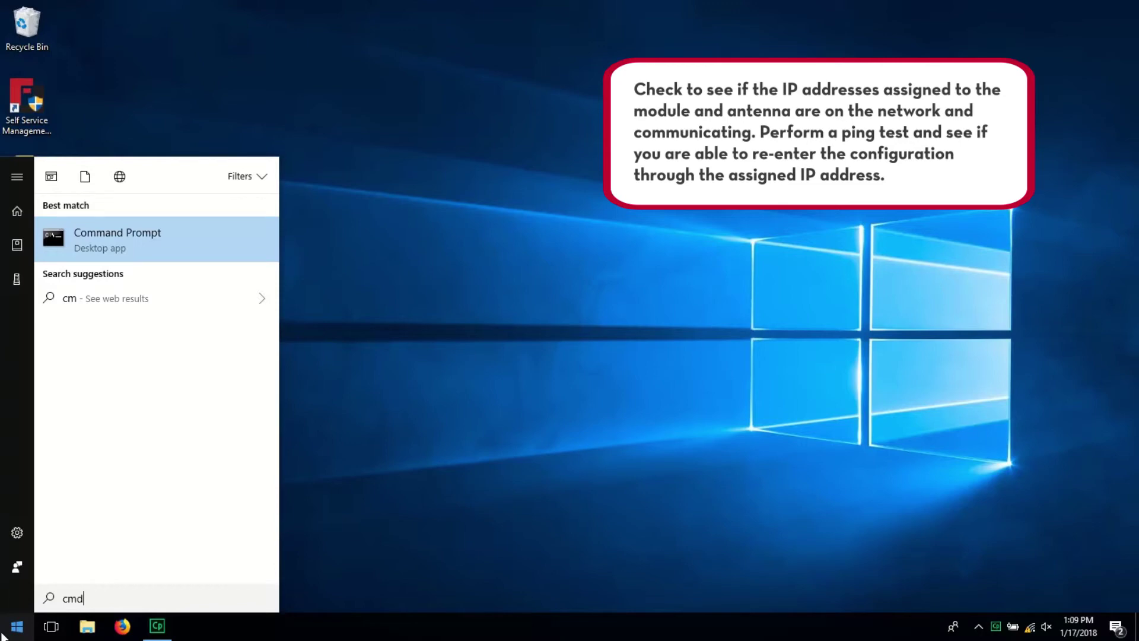
key("Return")
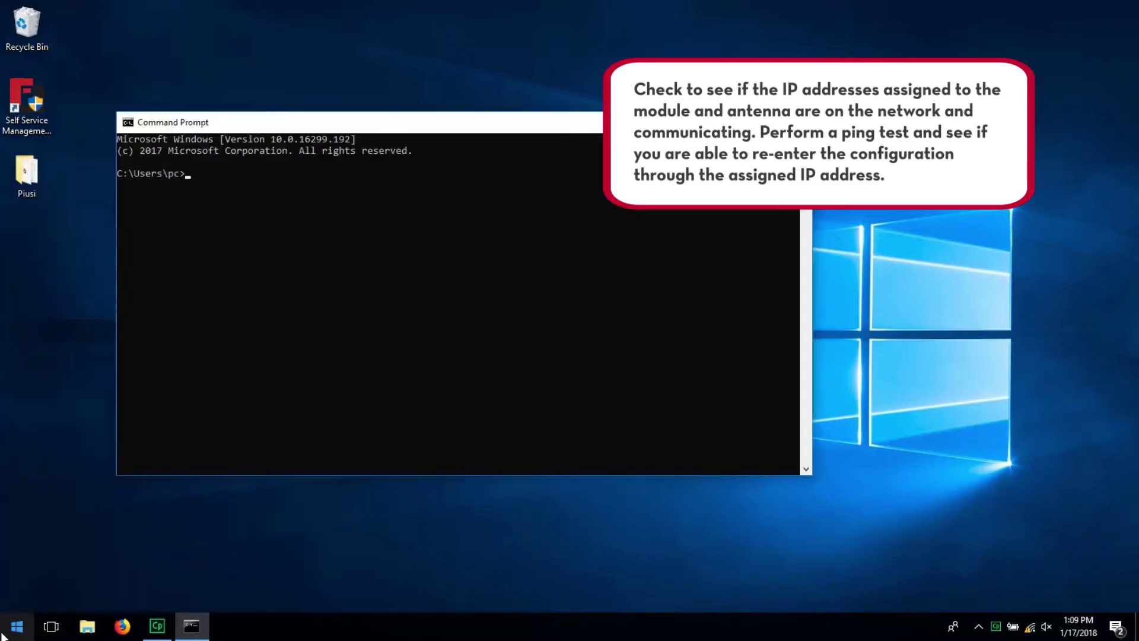
type("ping 192.168.0.55")
key("Return")
Ping 192.168.0.56 as well, then switch back to Firefox
key("Up")
key("BackSpace")
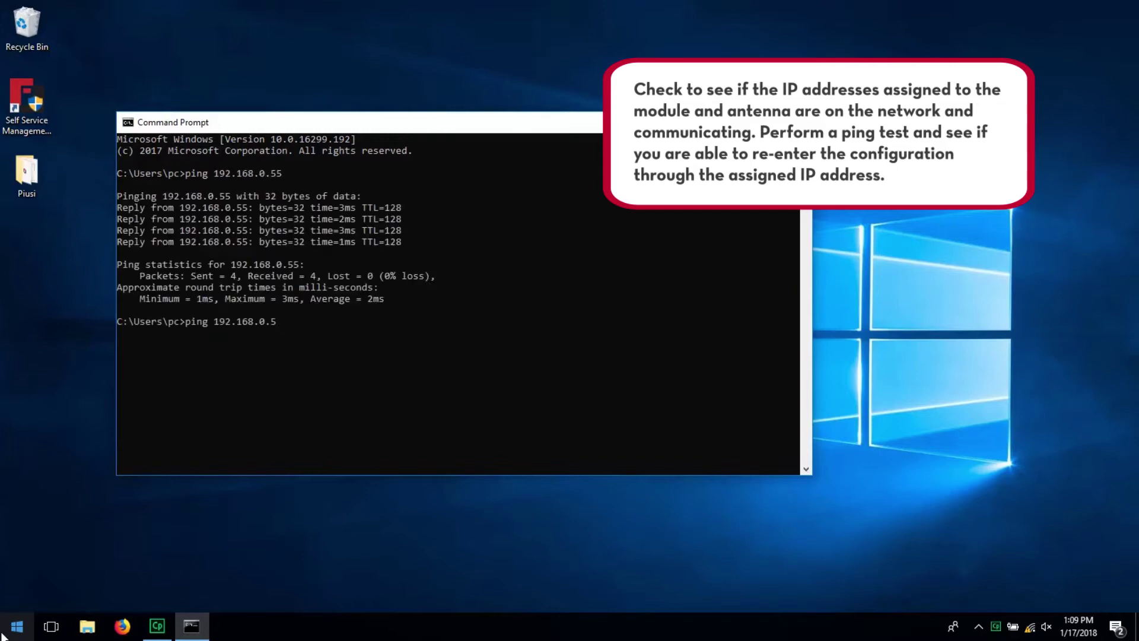
type("6")
key("Return")
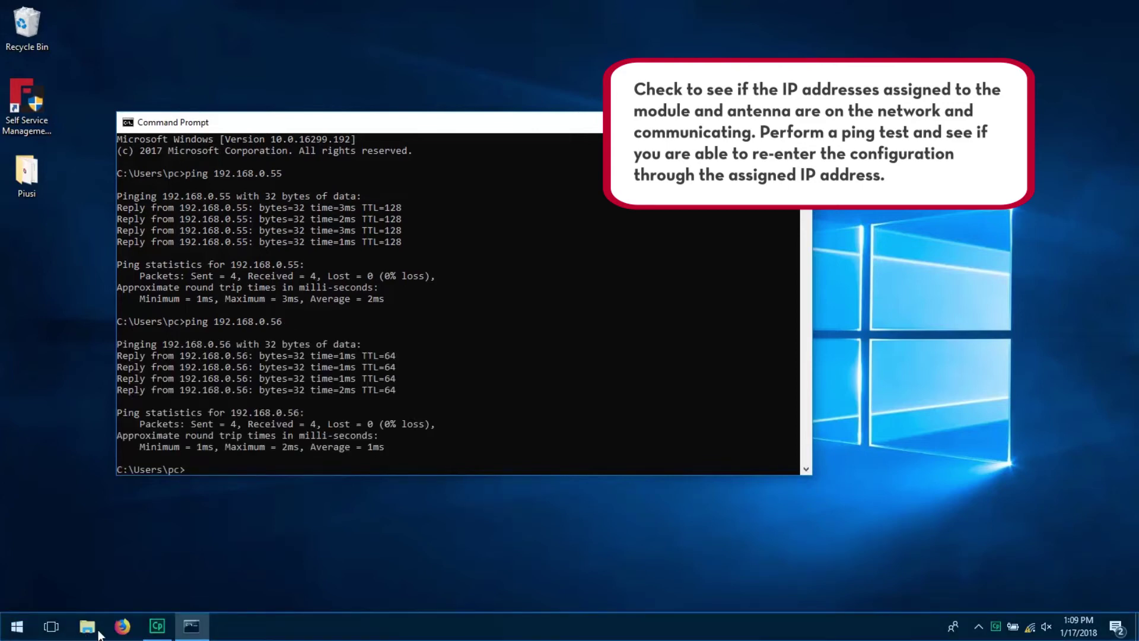
left_click(123, 627)
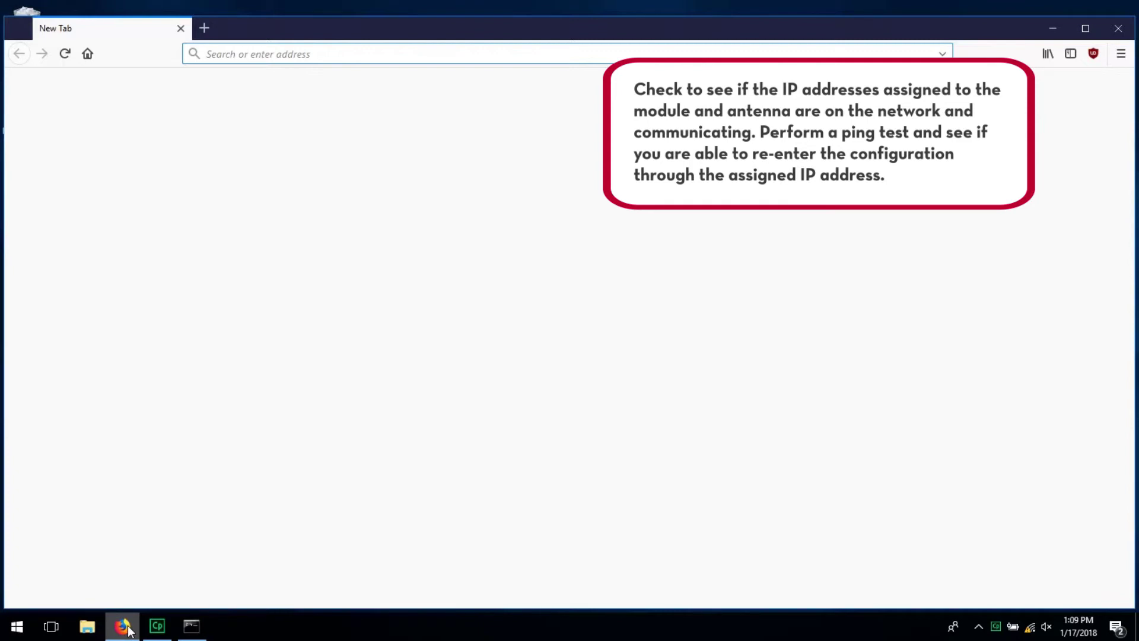
Log in to the MC-BOX settings at 192.168.0.55 with the admin username and password
type("192.168.0.55")
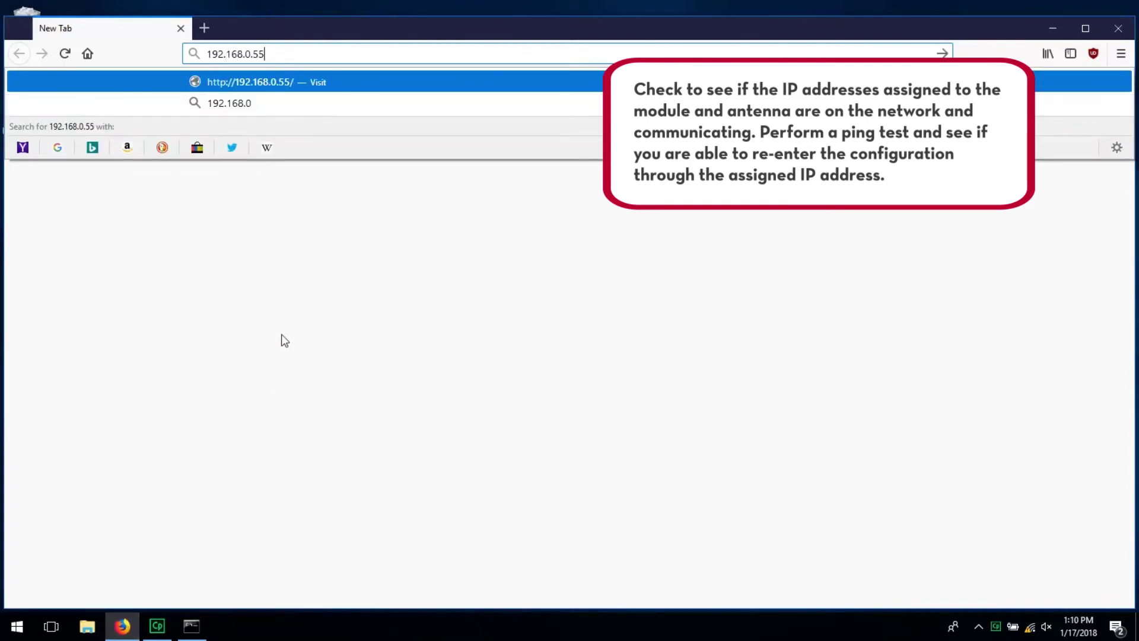
left_click(294, 81)
type("admin")
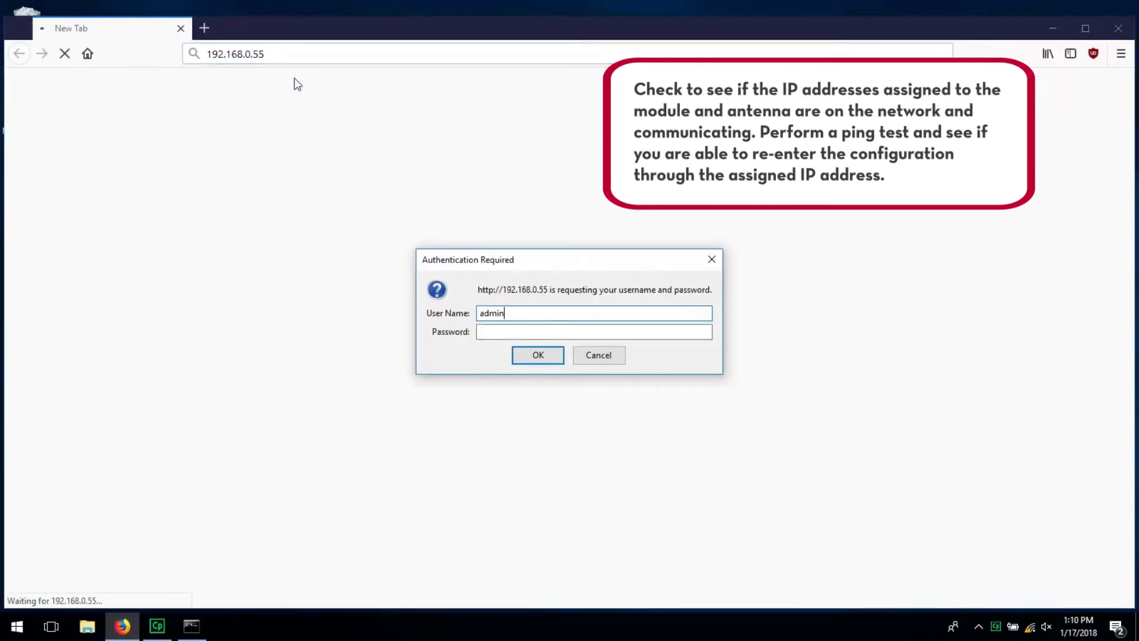
key("Tab")
type("*********")
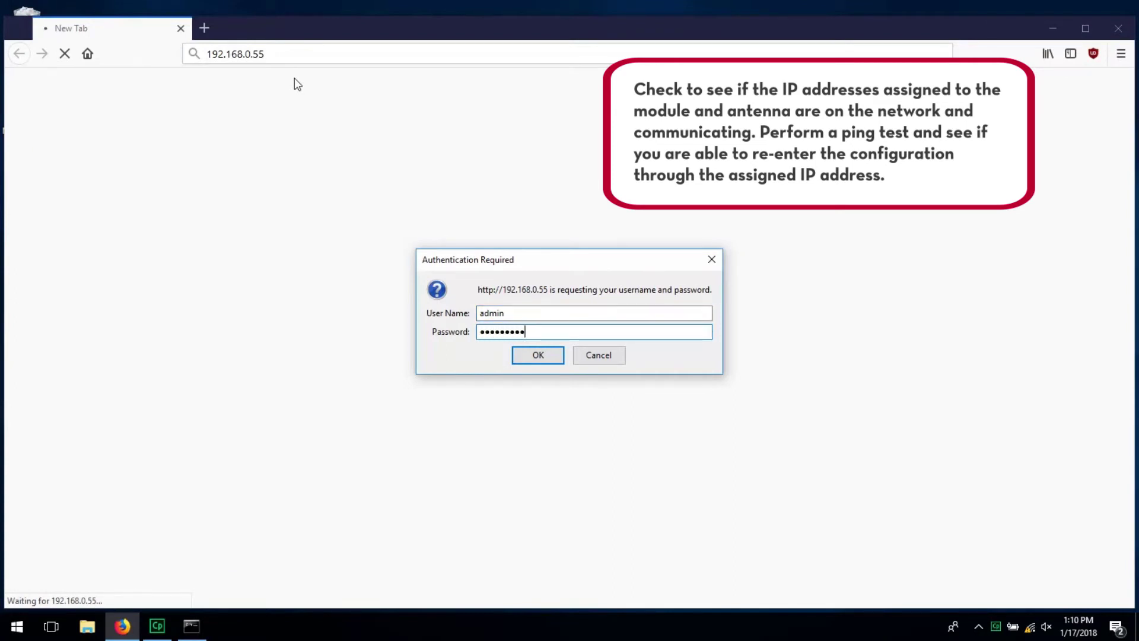
key("Return")
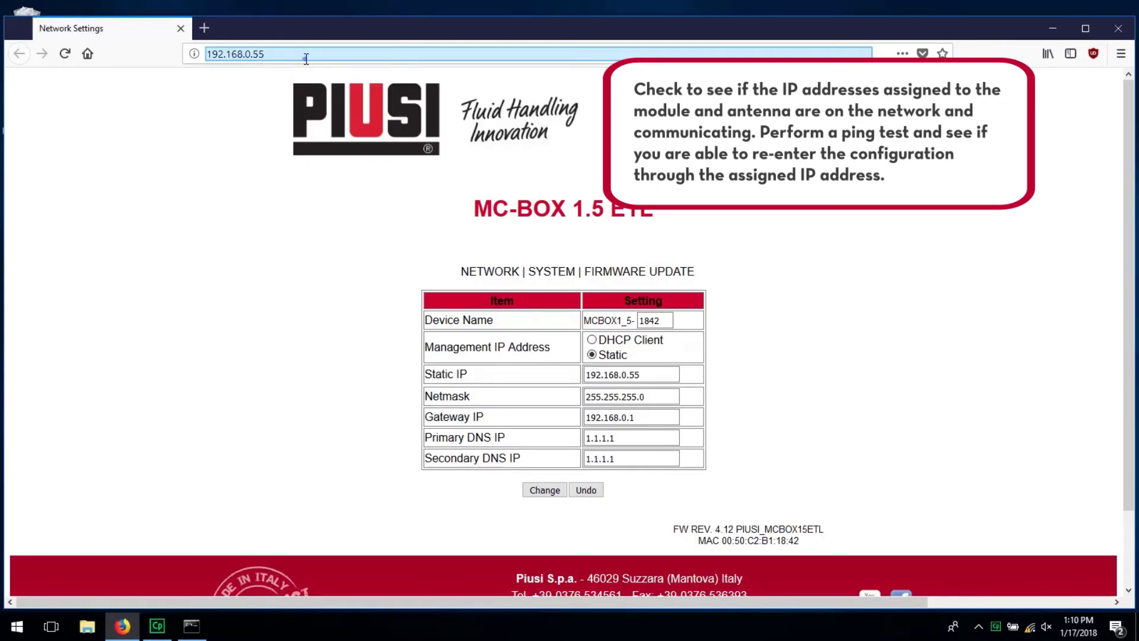
Open the PW-WIFI 2.0 login at 192.168.0.56 in a new tab and enter the admin credentials
left_click(306, 59)
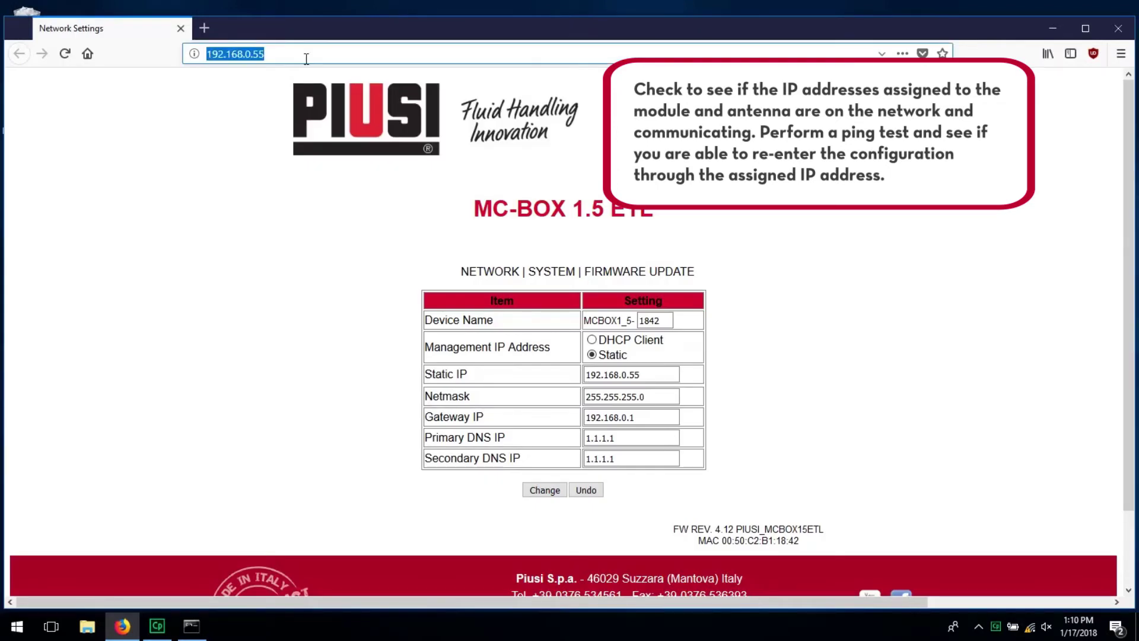
key("ctrl+t")
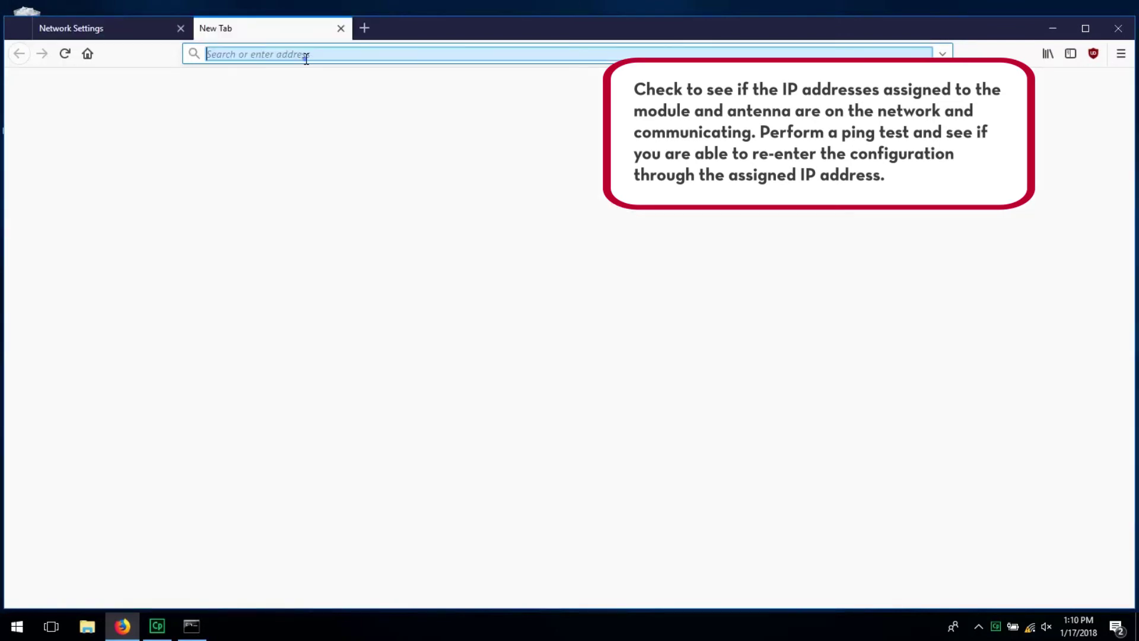
type("192.168.0.56")
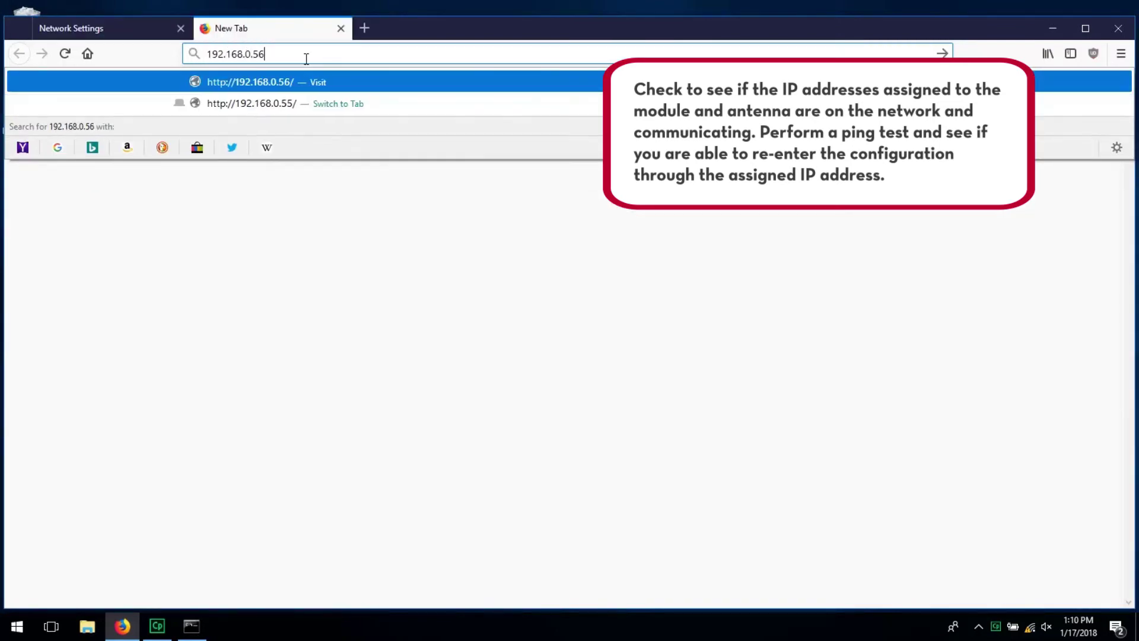
key("Return")
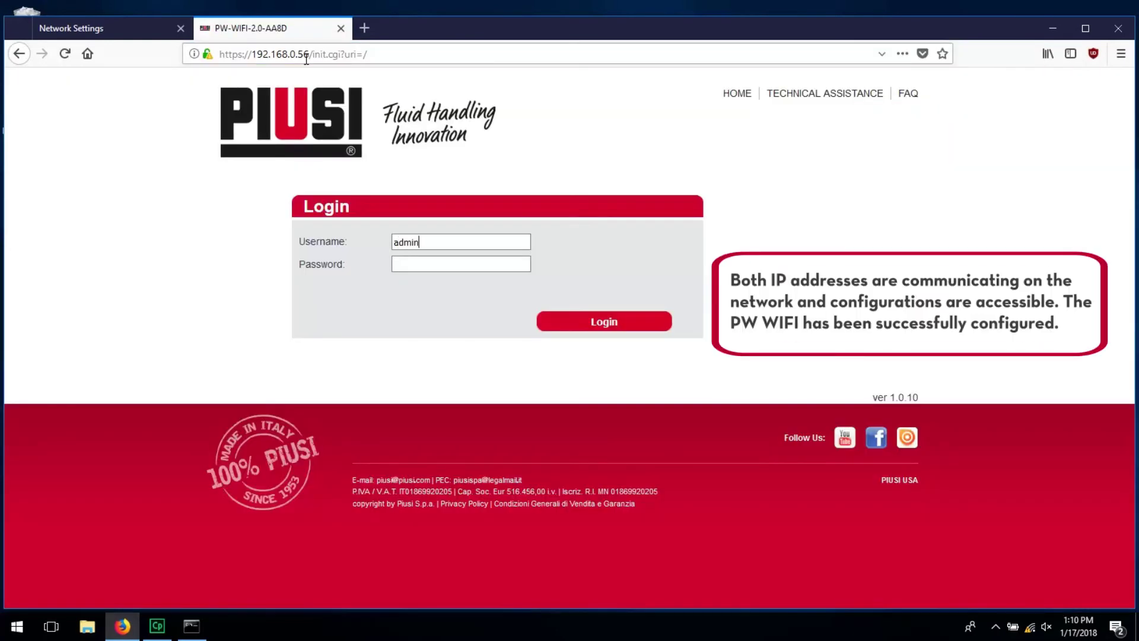
key("Tab")
type("admin")
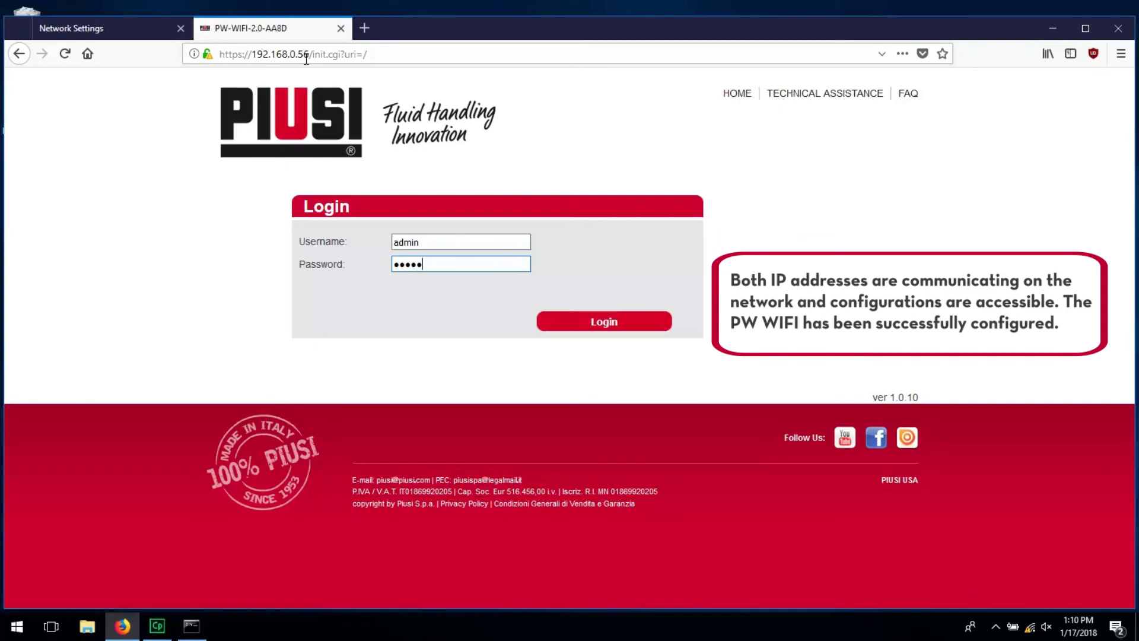